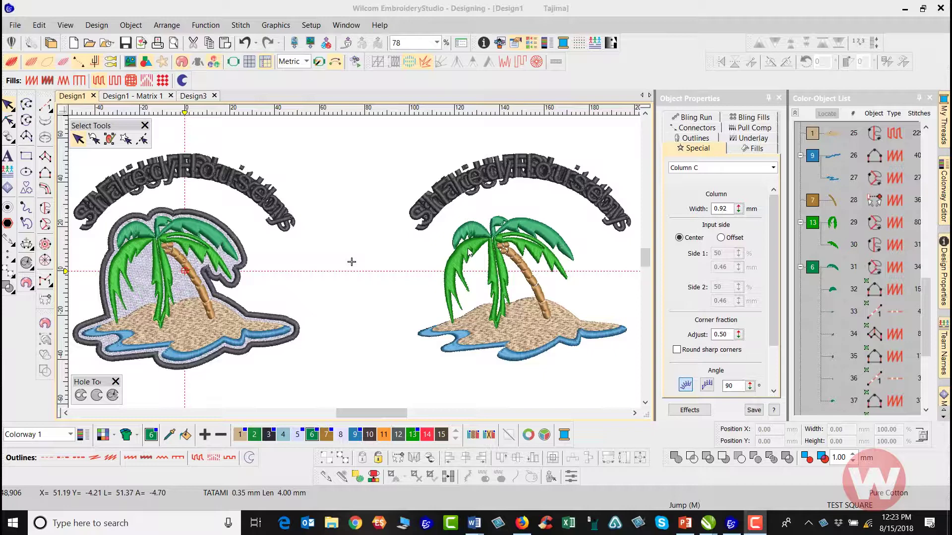
- Lasso-select all objects of the palm tree island that has no border, leaving out the arched lettering
{"action": "left_click", "coordinate": [469, 252]}
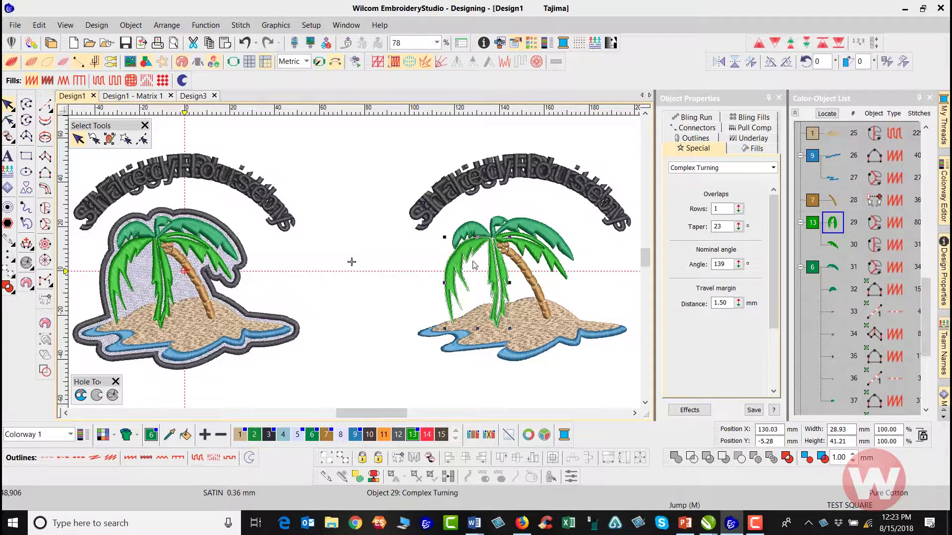
{"action": "key", "text": "Escape"}
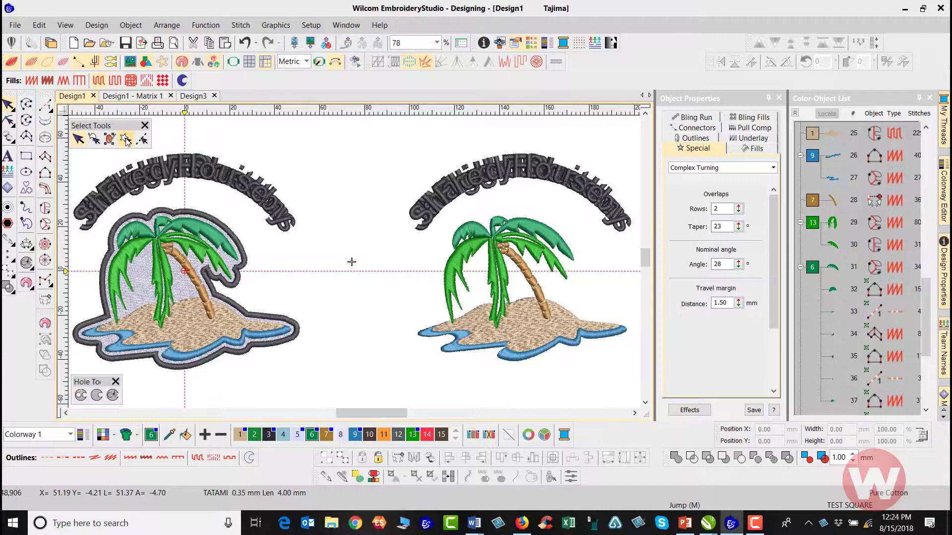
{"action": "left_click", "coordinate": [127, 141]}
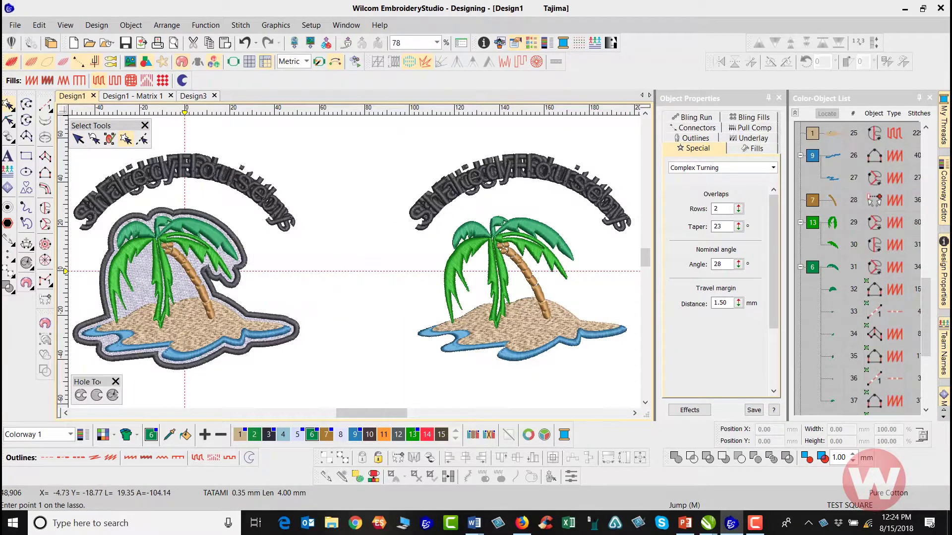
{"action": "left_click", "coordinate": [398, 322]}
{"action": "left_click", "coordinate": [425, 301]}
{"action": "left_click", "coordinate": [431, 256]}
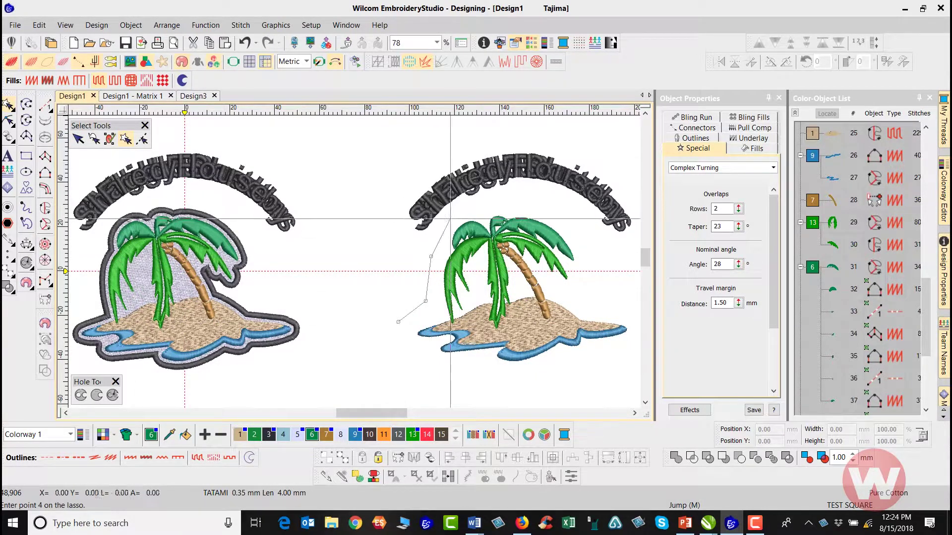
{"action": "left_click", "coordinate": [461, 212]}
{"action": "left_click", "coordinate": [504, 206]}
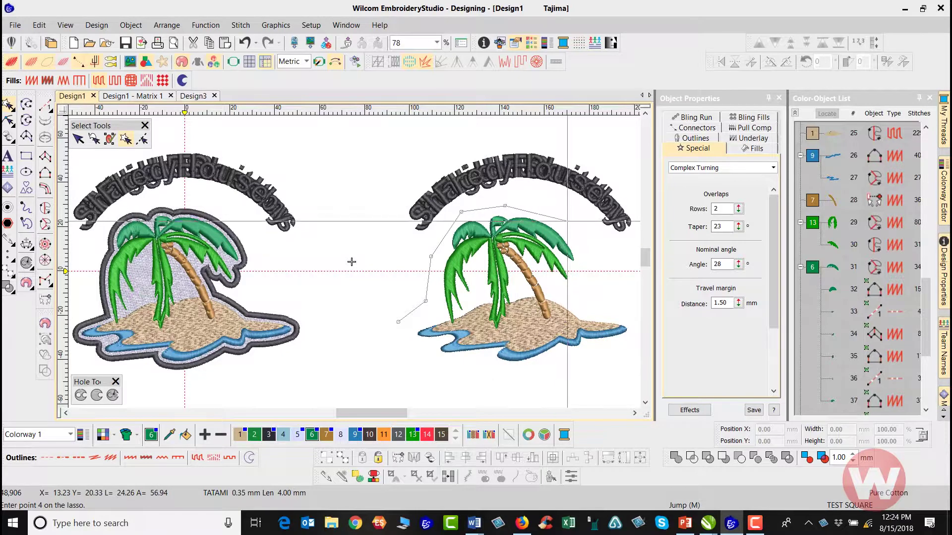
{"action": "left_click", "coordinate": [571, 222]}
{"action": "left_click", "coordinate": [603, 276]}
{"action": "left_click", "coordinate": [637, 307]}
{"action": "left_click", "coordinate": [507, 351]}
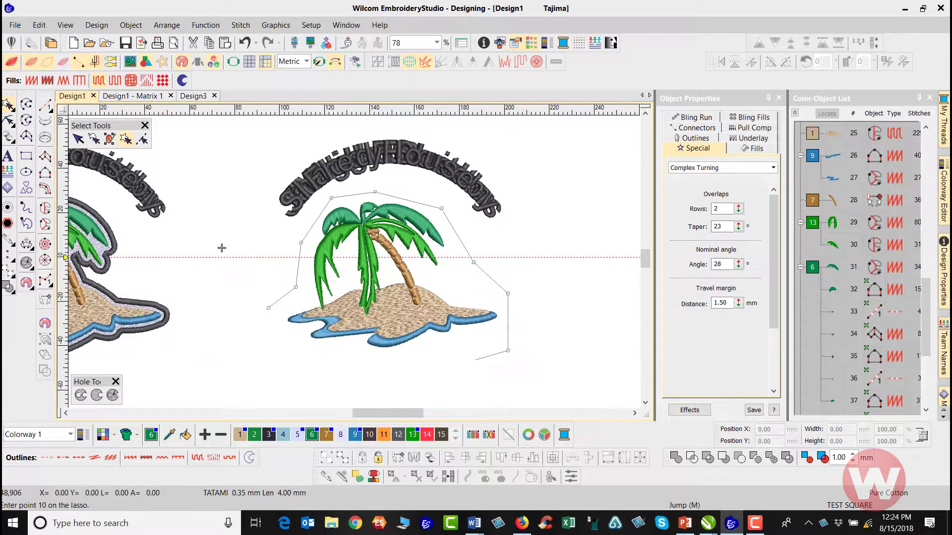
{"action": "left_click", "coordinate": [416, 374]}
{"action": "left_click", "coordinate": [301, 367]}
{"action": "left_click", "coordinate": [273, 318]}
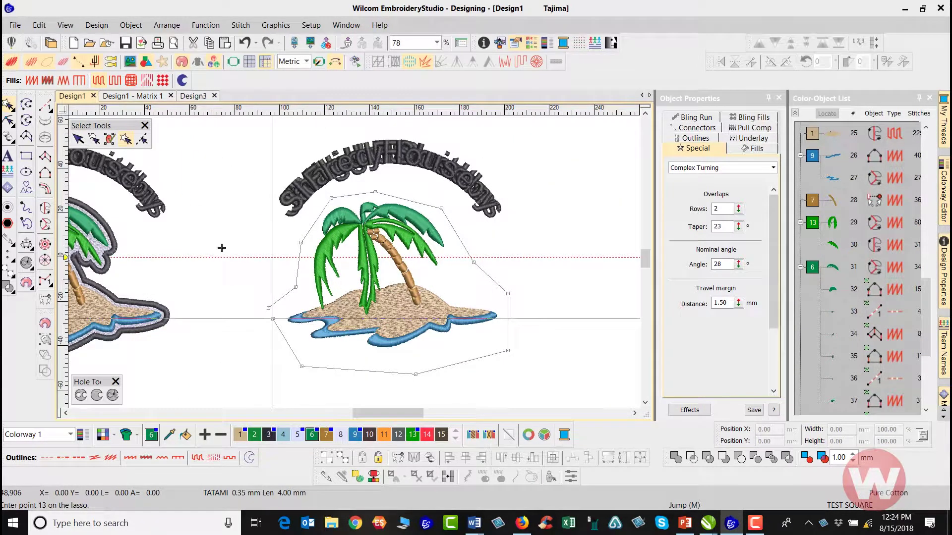
{"action": "key", "text": "Return"}
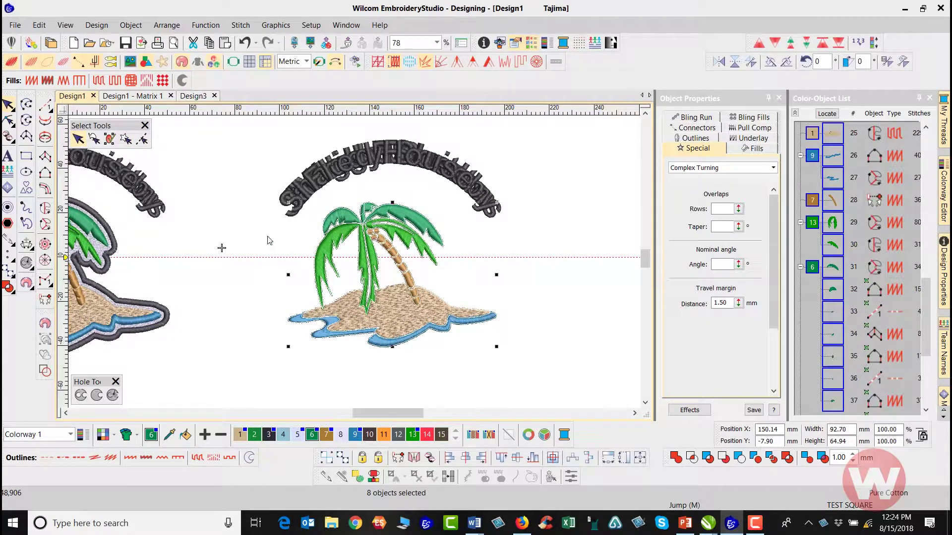
- Group the selected palm tree island objects, check that they select as one, and deselect them
{"action": "left_click", "coordinate": [172, 26]}
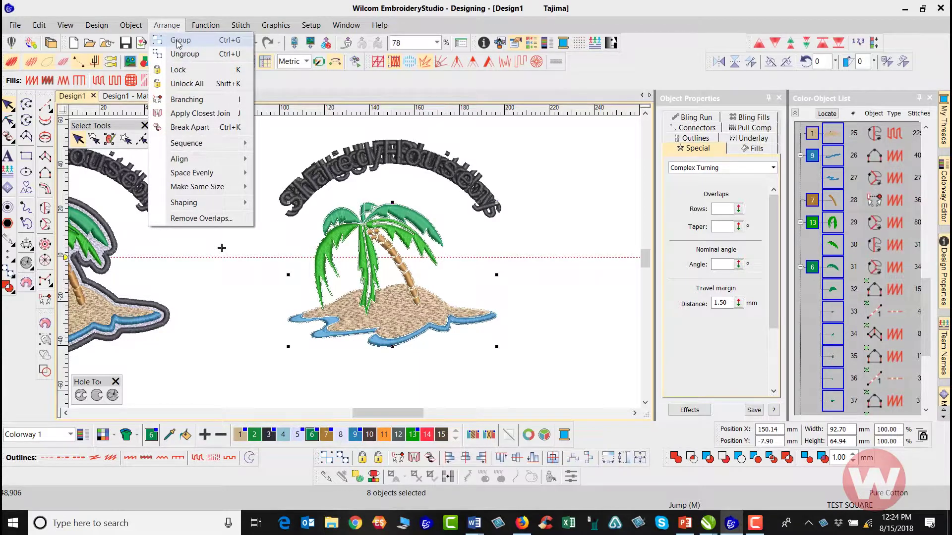
{"action": "left_click", "coordinate": [179, 41]}
{"action": "left_click", "coordinate": [340, 370]}
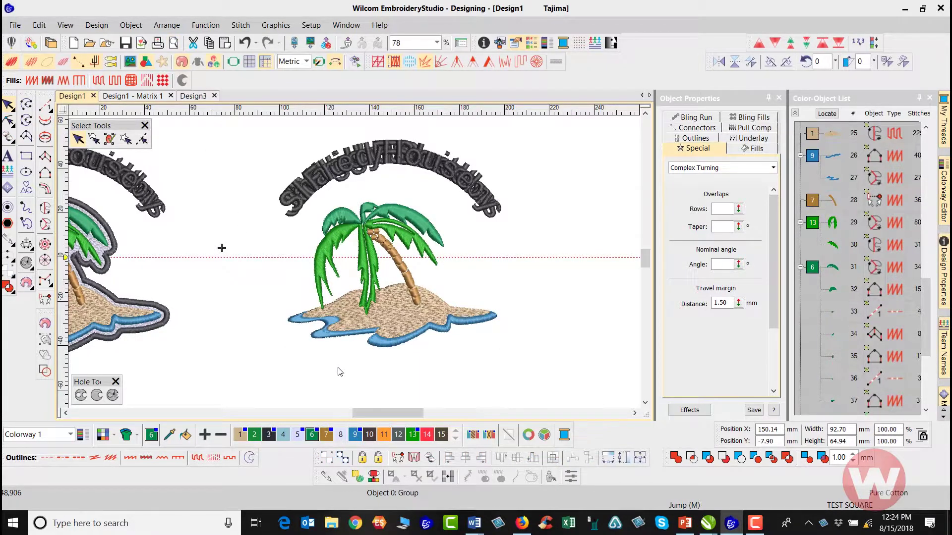
{"action": "left_click", "coordinate": [355, 339]}
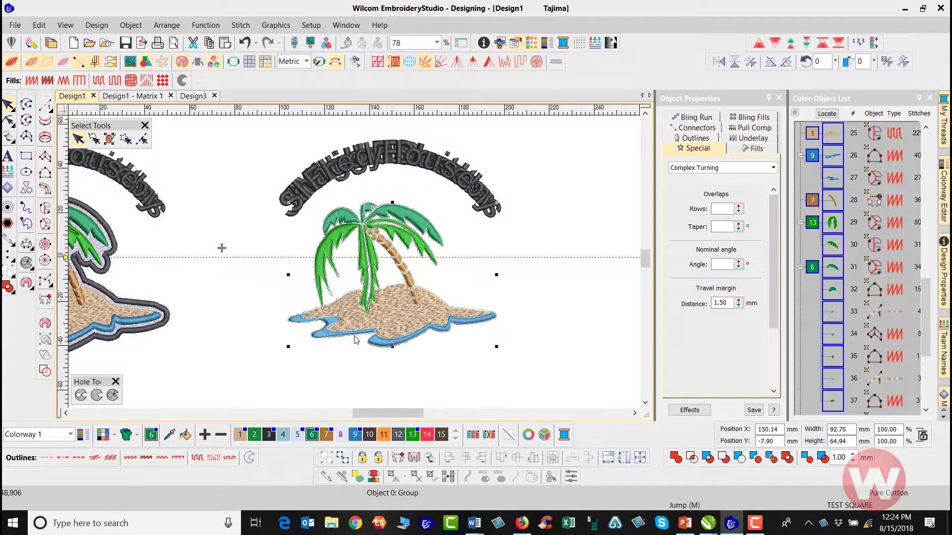
{"action": "left_click", "coordinate": [355, 375]}
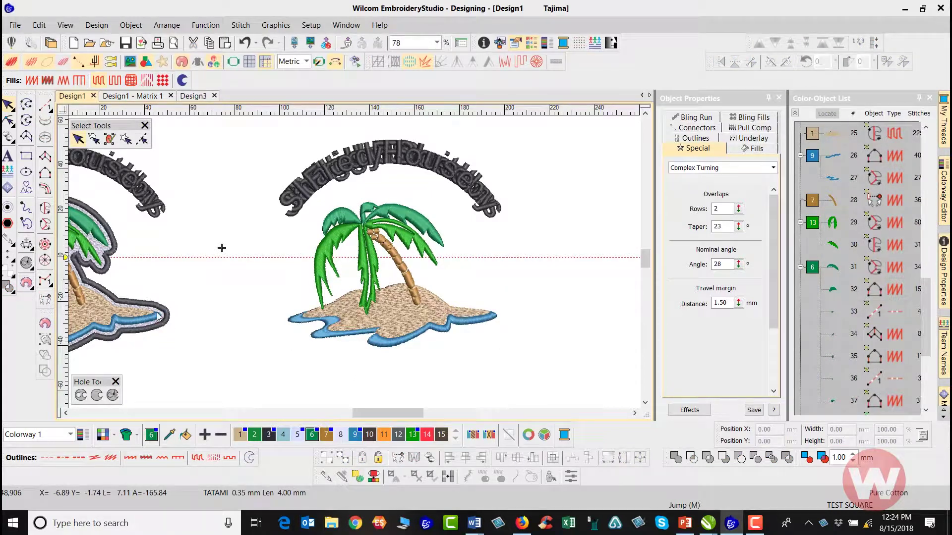
- Measure the gap between the bordered island's edge and the centre of its dark border
{"action": "scroll", "coordinate": [158, 316], "scroll_direction": "up", "scroll_amount": 2}
{"action": "scroll", "coordinate": [352, 255], "scroll_direction": "up", "scroll_amount": 2}
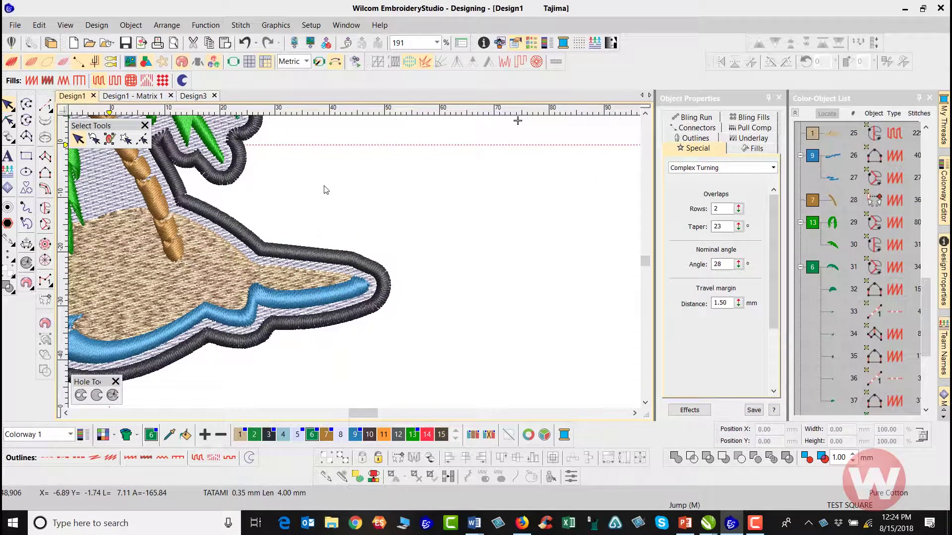
{"action": "key", "text": "m"}
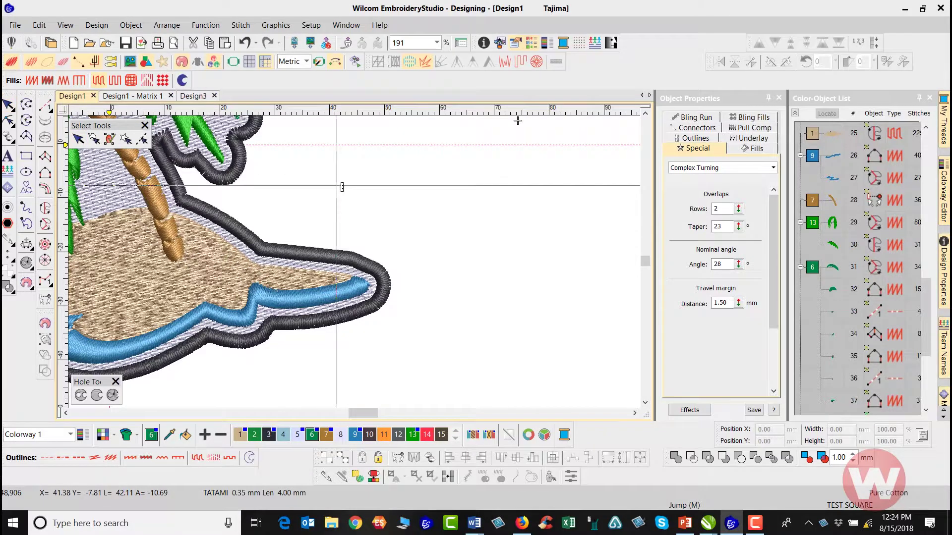
{"action": "left_click", "coordinate": [309, 272]}
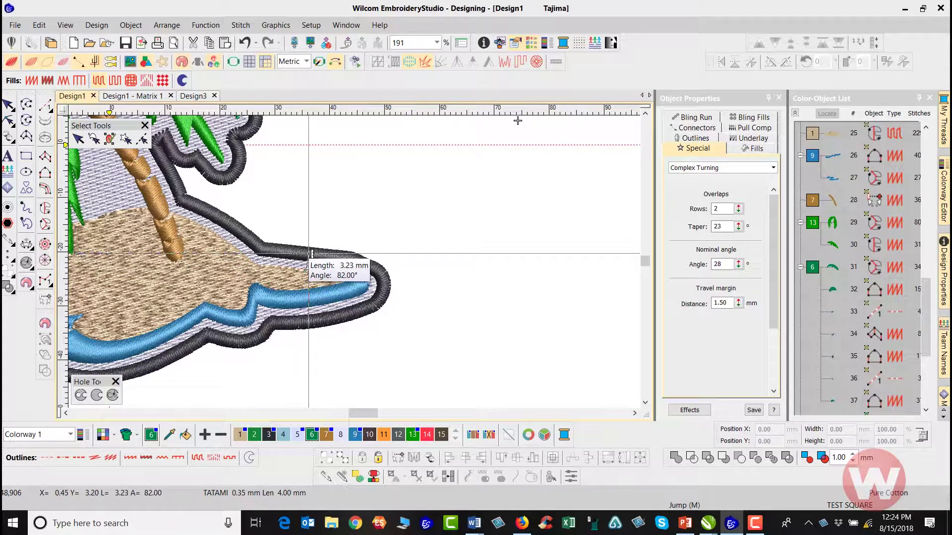
{"action": "key", "text": "Escape"}
- Create one simple offset around the grouped island with 3.00 mm spacing, as Satin Column C, without offsets for holes
{"action": "scroll", "coordinate": [355, 266], "scroll_direction": "down", "scroll_amount": 3}
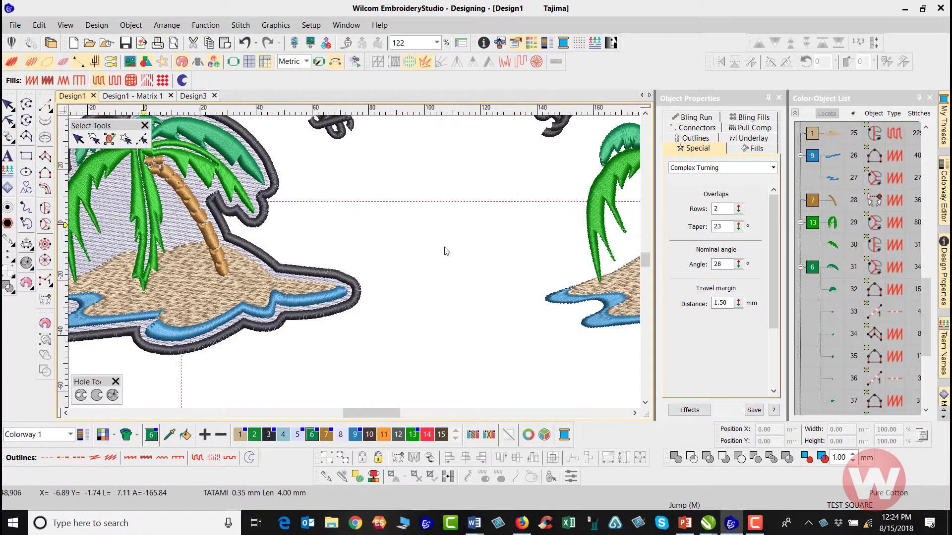
{"action": "scroll", "coordinate": [360, 268], "scroll_direction": "down", "scroll_amount": 1}
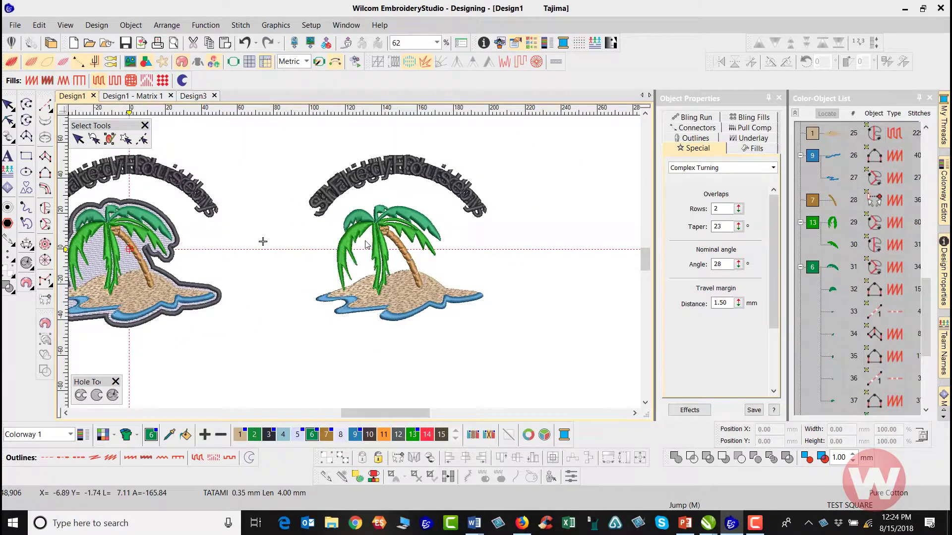
{"action": "scroll", "coordinate": [356, 266], "scroll_direction": "up", "scroll_amount": 1}
{"action": "left_click", "coordinate": [397, 324]}
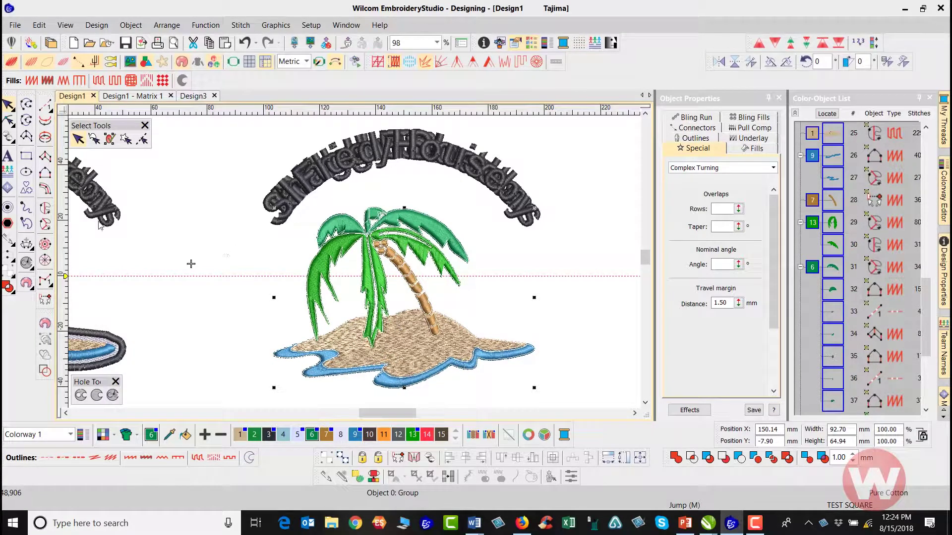
{"action": "left_click", "coordinate": [7, 208]}
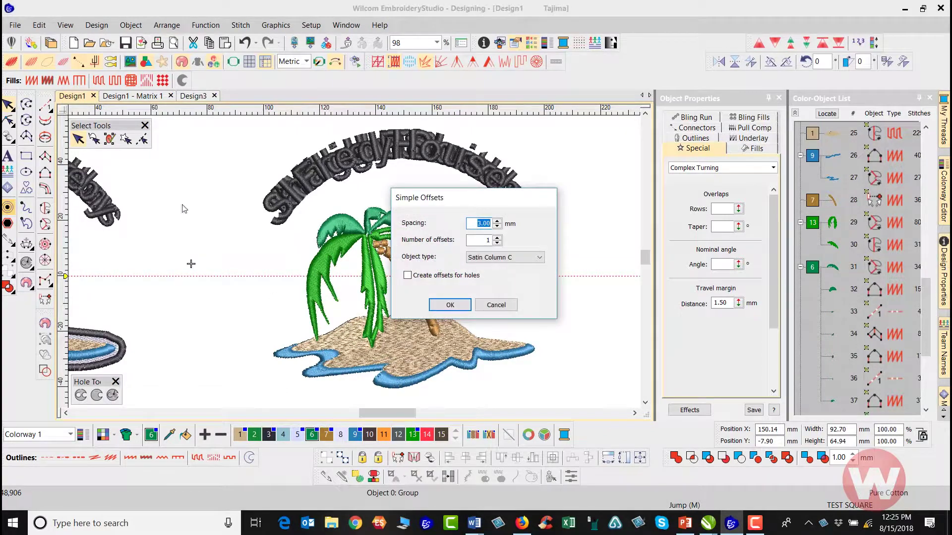
{"action": "left_click_drag", "start_coordinate": [504, 199], "coordinate": [623, 182]}
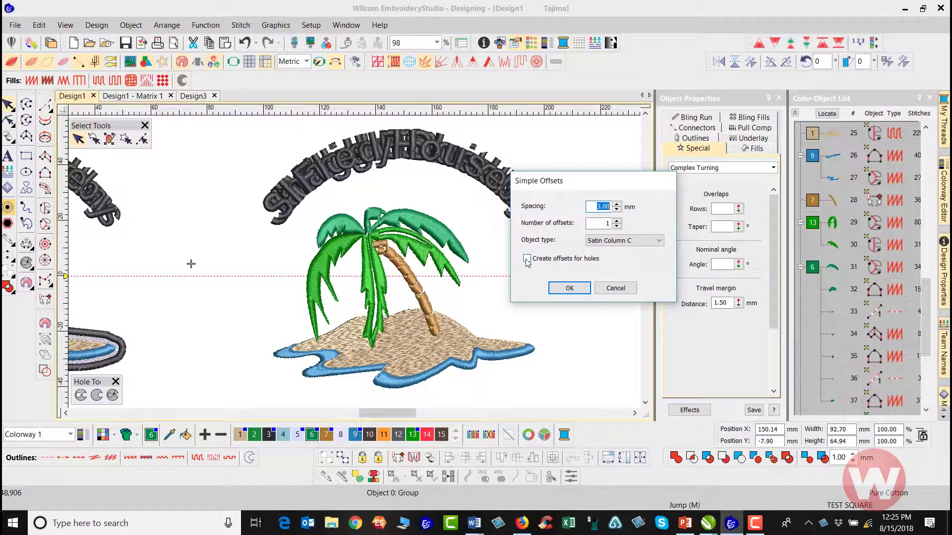
{"action": "left_click", "coordinate": [662, 242]}
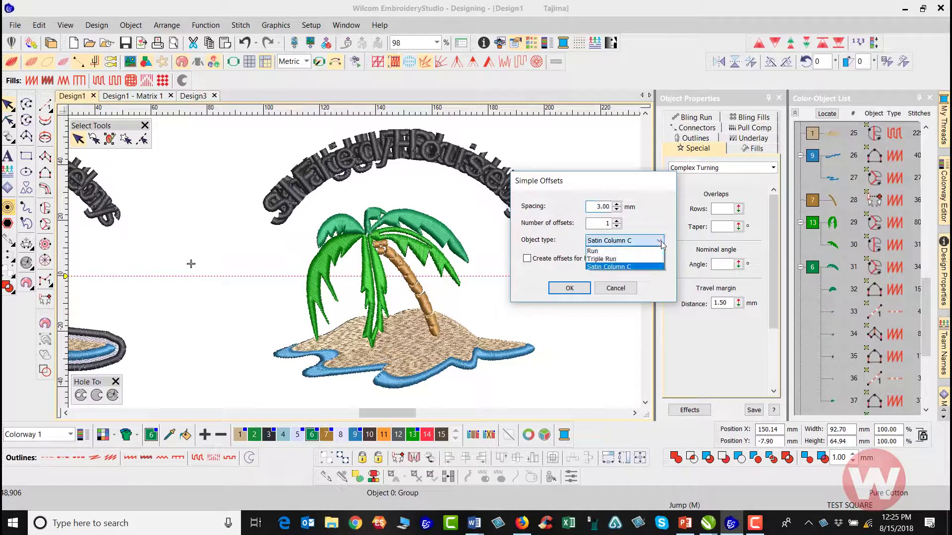
{"action": "left_click", "coordinate": [631, 268]}
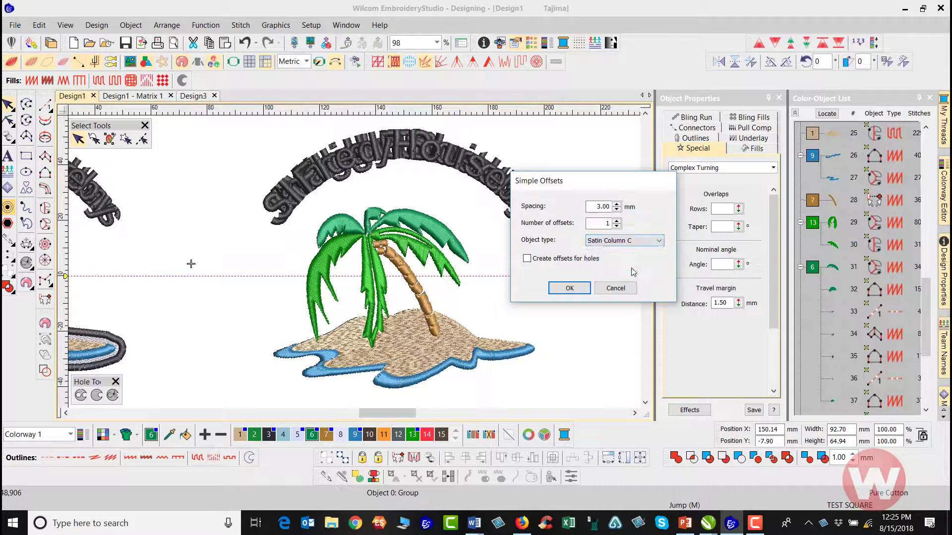
{"action": "left_click", "coordinate": [569, 289]}
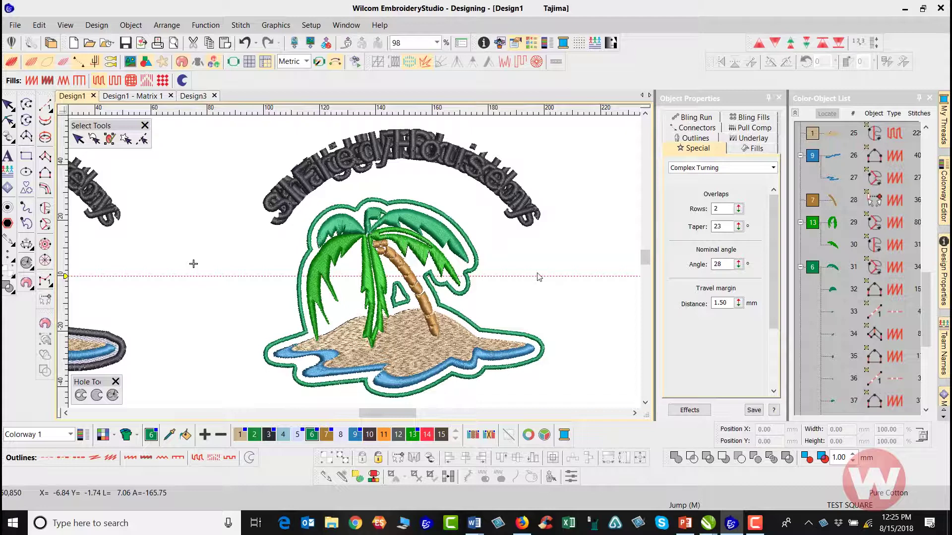
- Delete the small triangular offset outline between the palm frond and the trunk
{"action": "key", "text": "Escape"}
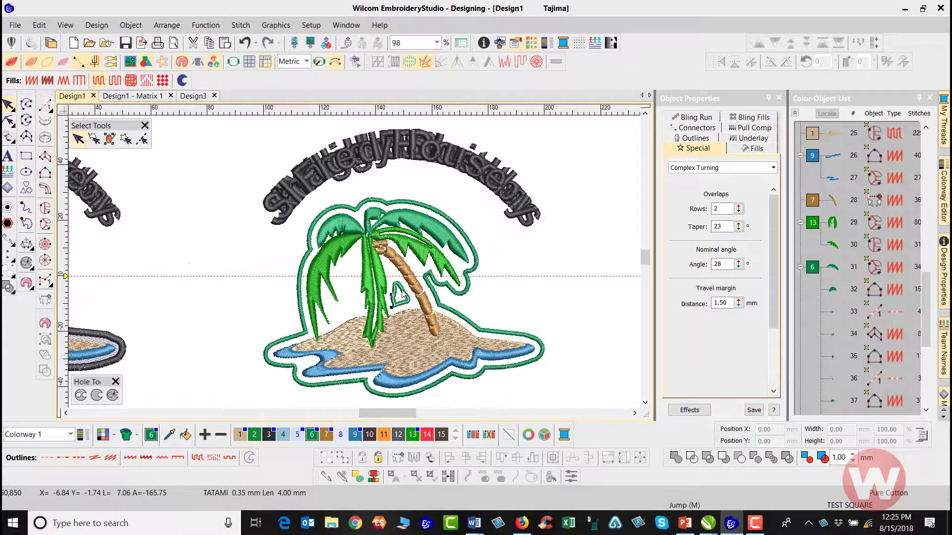
{"action": "left_click", "coordinate": [404, 290]}
{"action": "key", "text": "Escape"}
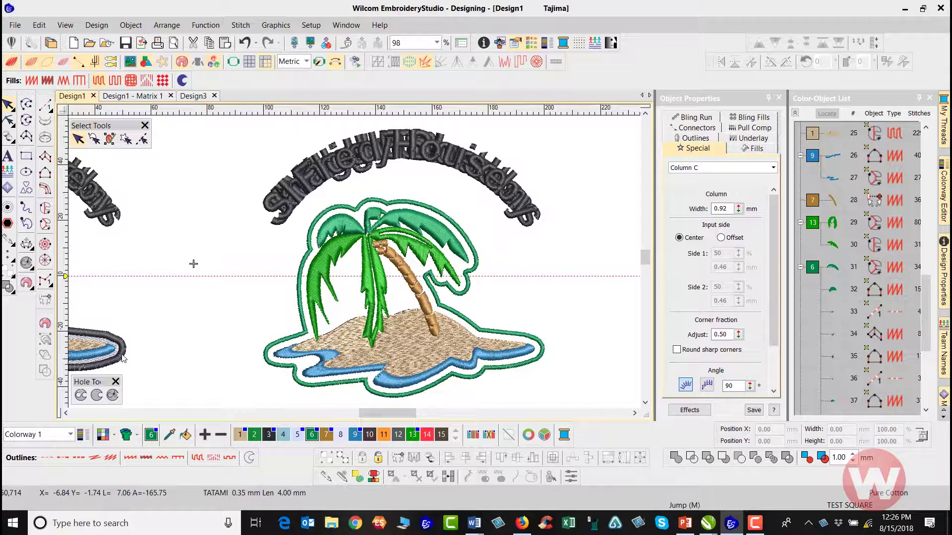
- Check the column width of the dark border around the finished island design
{"action": "scroll", "coordinate": [123, 357], "scroll_direction": "down", "scroll_amount": 2}
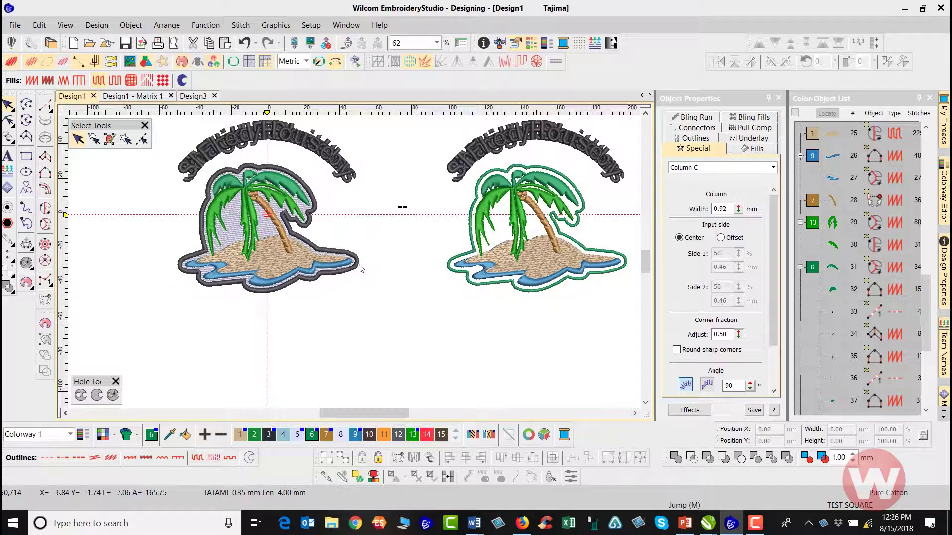
{"action": "left_click", "coordinate": [355, 271]}
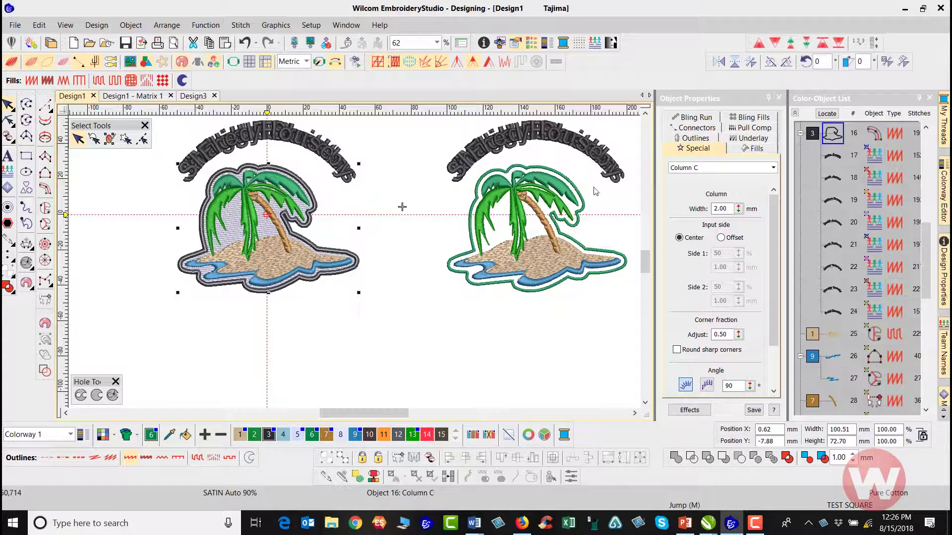
{"action": "type", "text": "0.92"}
{"action": "key", "text": "Return"}
{"action": "key", "text": "Escape"}
- Set the column width of the new green offset outline around the island to 2.00 mm
{"action": "scroll", "coordinate": [547, 256], "scroll_direction": "up", "scroll_amount": 2}
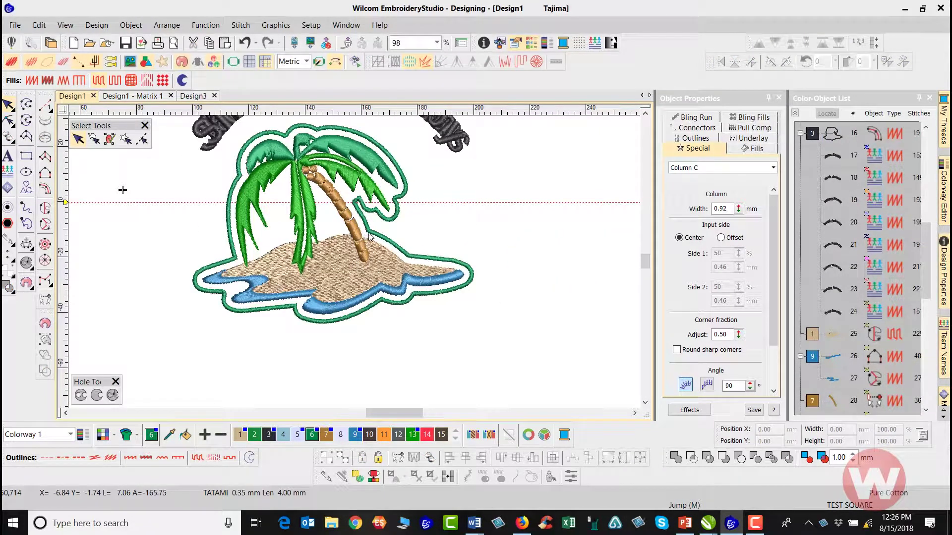
{"action": "scroll", "coordinate": [380, 236], "scroll_direction": "up", "scroll_amount": 1}
{"action": "left_click", "coordinate": [369, 277]}
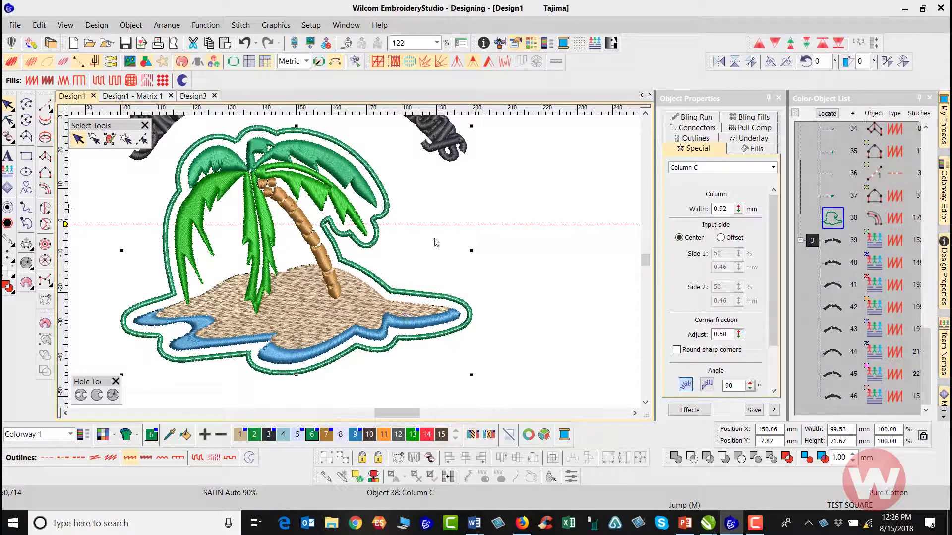
{"action": "double_click", "coordinate": [722, 209]}
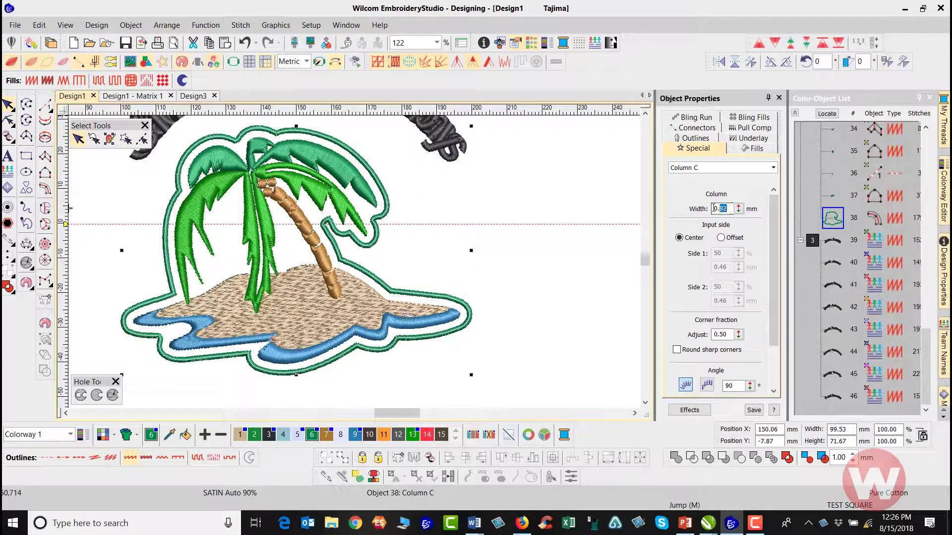
{"action": "type", "text": "2."}
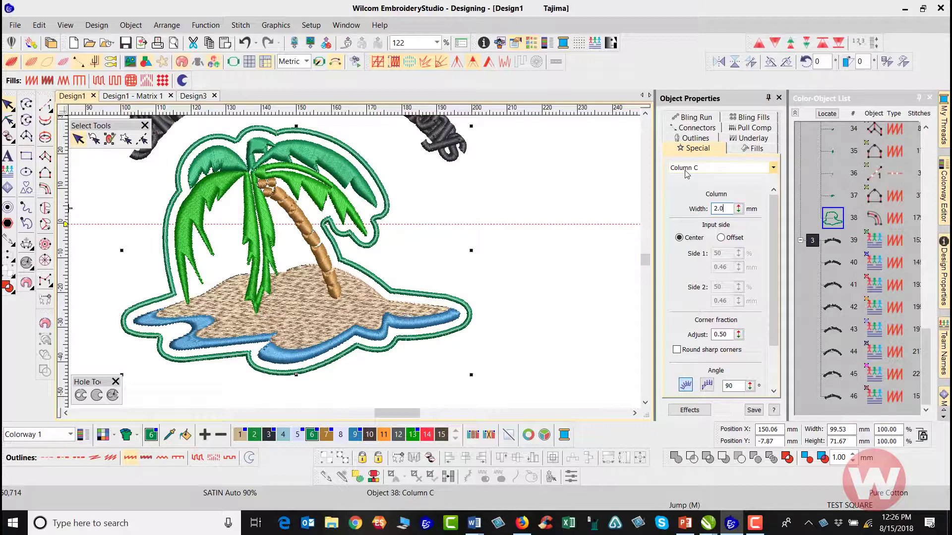
{"action": "type", "text": "0"}
{"action": "key", "text": "Return"}
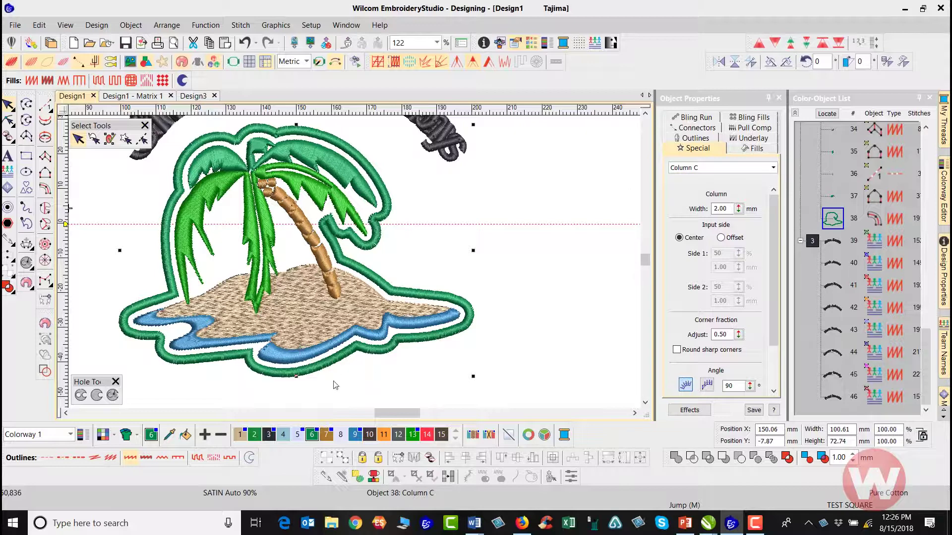
- Recolor the island's offset outline with black thread color 3, inspect it, and deselect it
{"action": "left_click", "coordinate": [269, 435]}
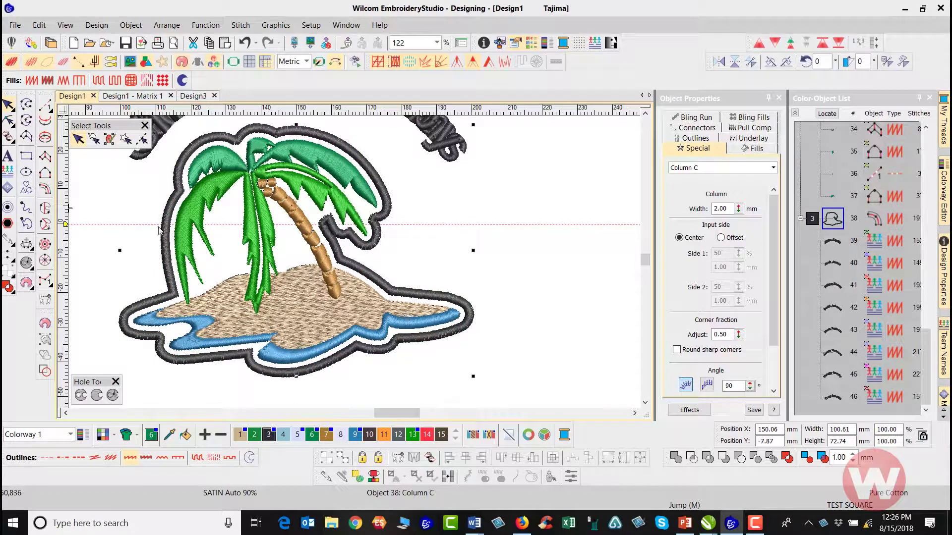
{"action": "scroll", "coordinate": [182, 223], "scroll_direction": "up", "scroll_amount": 2}
{"action": "scroll", "coordinate": [484, 256], "scroll_direction": "down", "scroll_amount": 2}
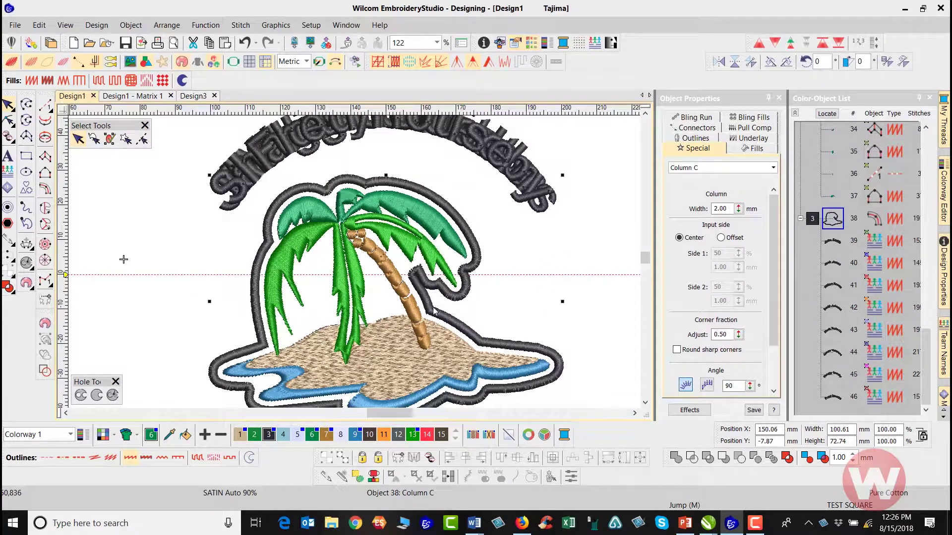
{"action": "scroll", "coordinate": [433, 311], "scroll_direction": "down", "scroll_amount": 1}
{"action": "left_click", "coordinate": [148, 334]}
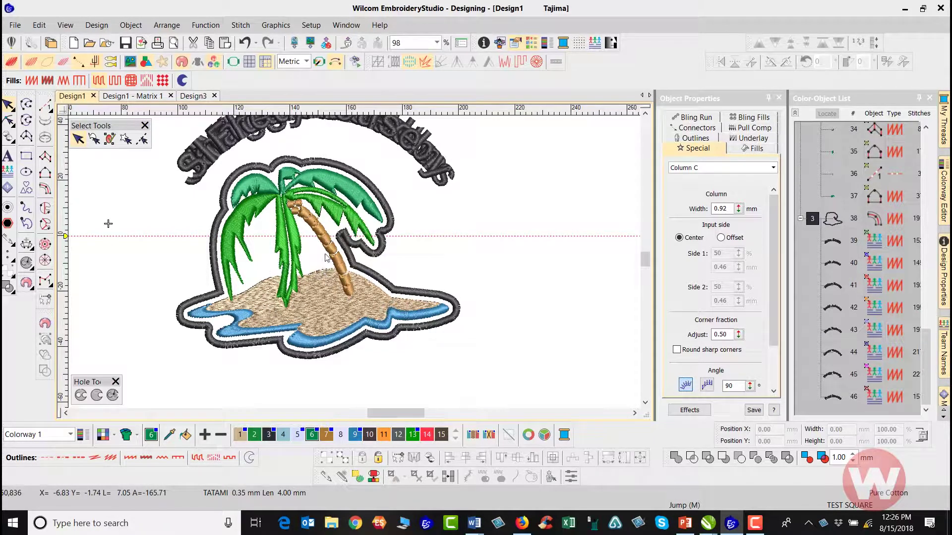
- Duplicate the island's black offset outline in place and recolor the copy with red thread color 14
{"action": "left_click", "coordinate": [342, 169]}
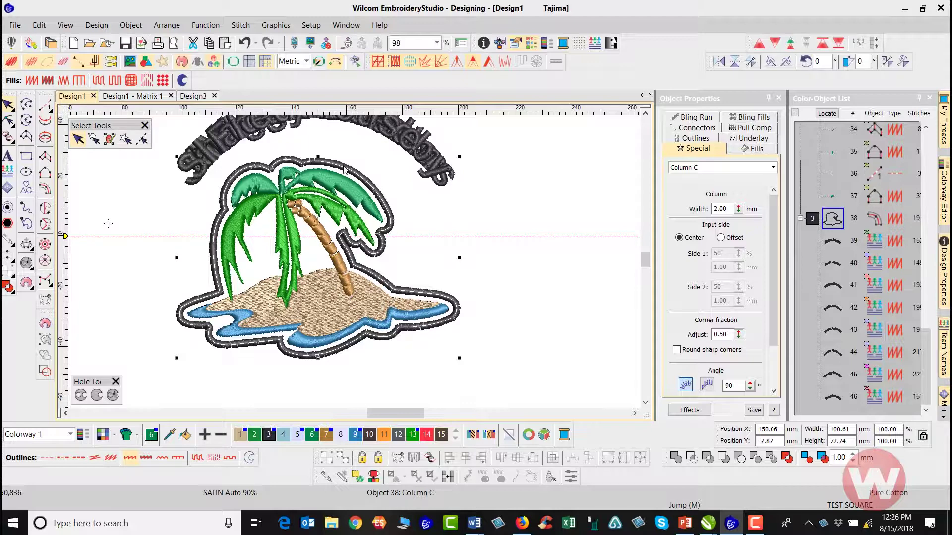
{"action": "left_click", "coordinate": [345, 170]}
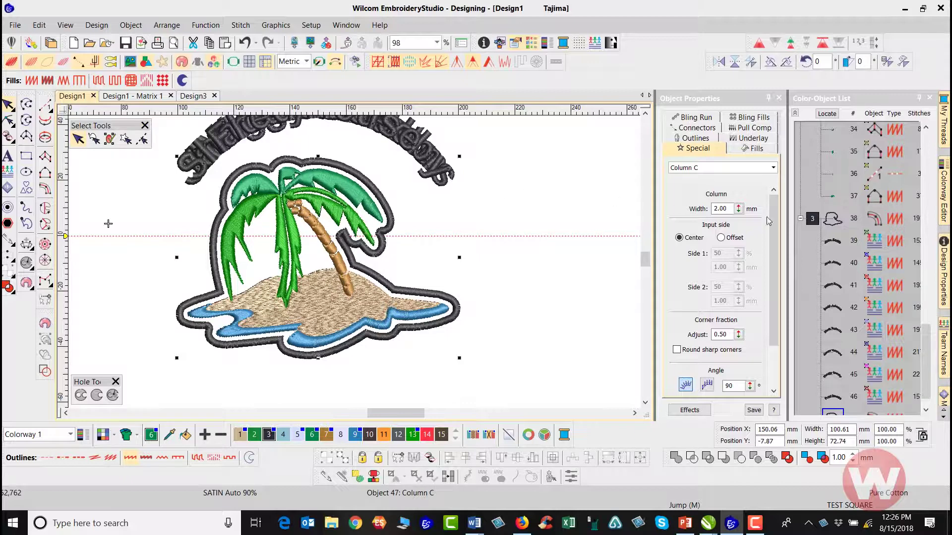
{"action": "left_click_drag", "start_coordinate": [925, 342], "coordinate": [927, 364]}
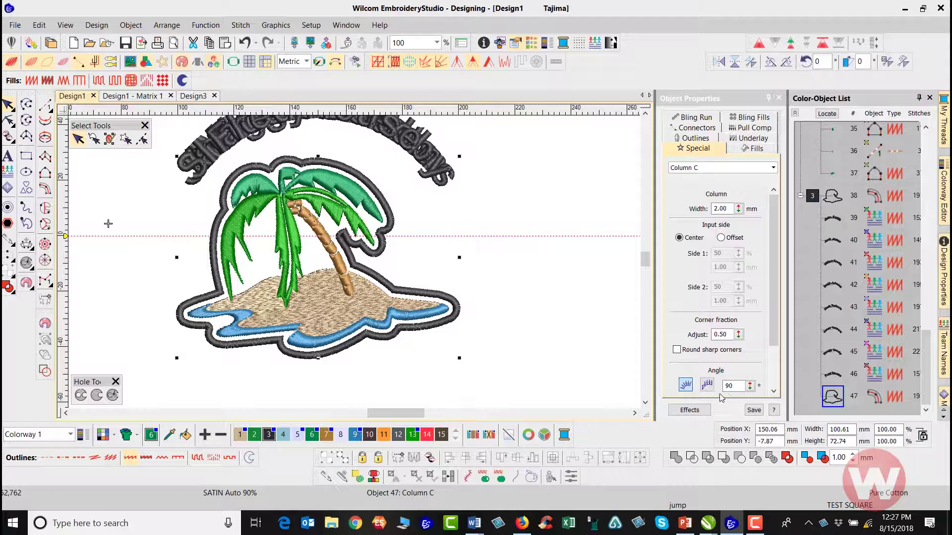
{"action": "left_click", "coordinate": [426, 435]}
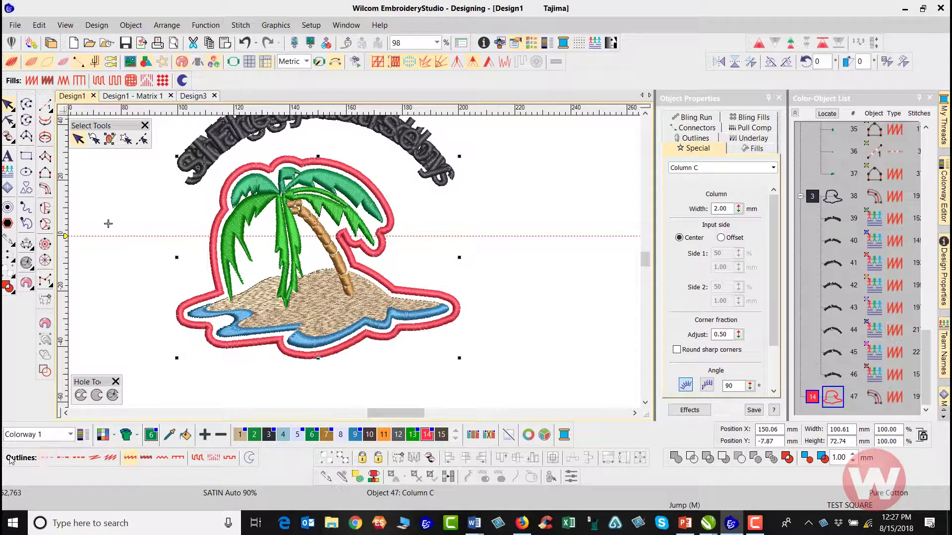
- Convert the red outline copy to a Run outline and turn it into a solid Tatami fill
{"action": "left_click", "coordinate": [47, 458]}
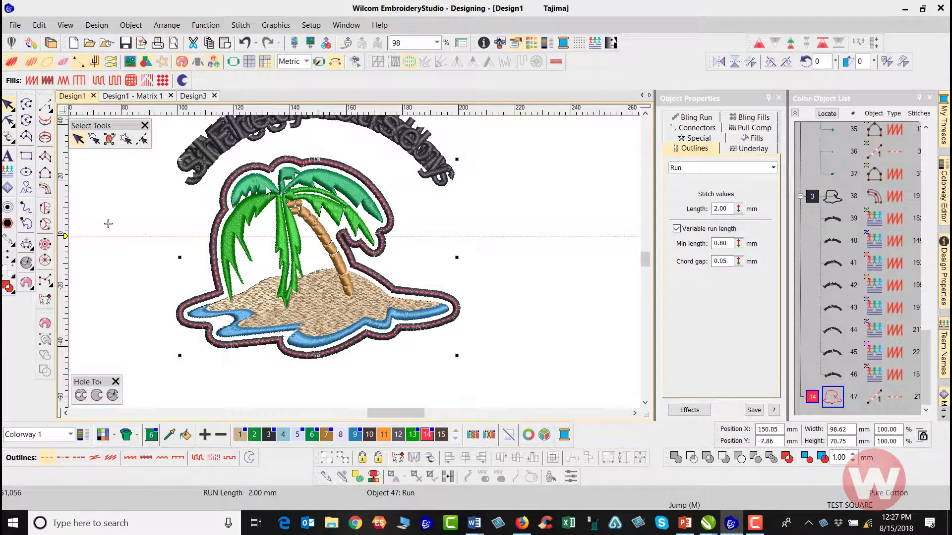
{"action": "scroll", "coordinate": [238, 201], "scroll_direction": "up", "scroll_amount": 1}
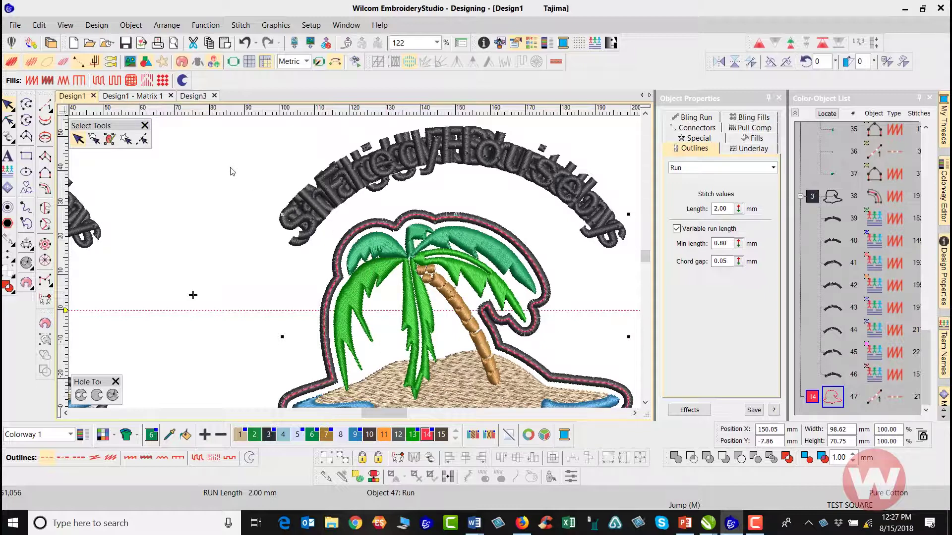
{"action": "left_click", "coordinate": [98, 81]}
{"action": "key", "text": "2"}
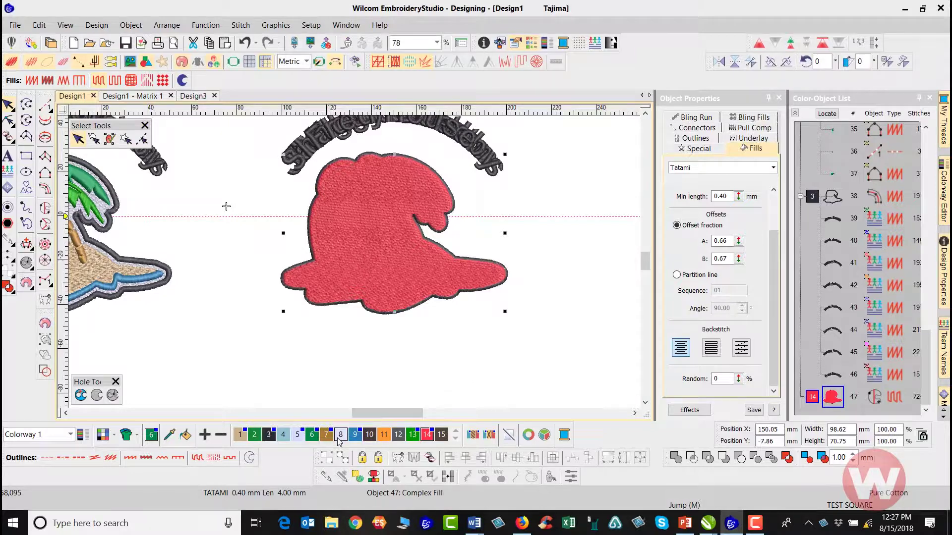
- Recolor the solid island-shaped fill with thread color 5 and resequence it directly before the black satin outline
{"action": "left_click", "coordinate": [297, 436]}
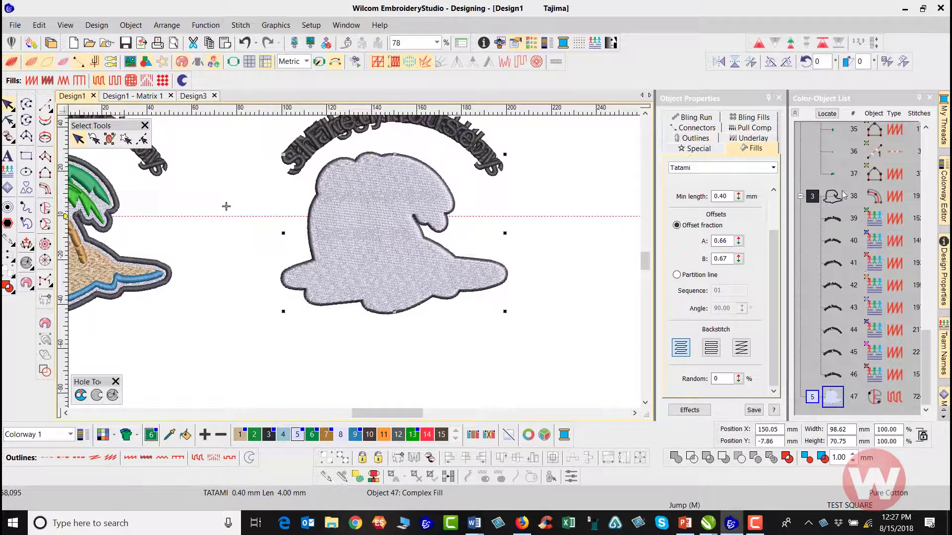
{"action": "left_click", "coordinate": [837, 396]}
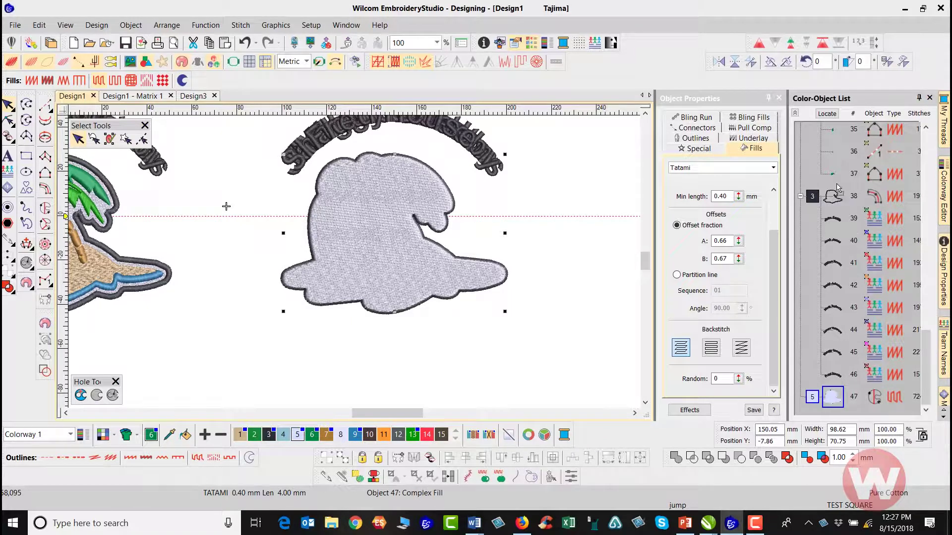
{"action": "left_click_drag", "start_coordinate": [837, 187], "coordinate": [838, 188]}
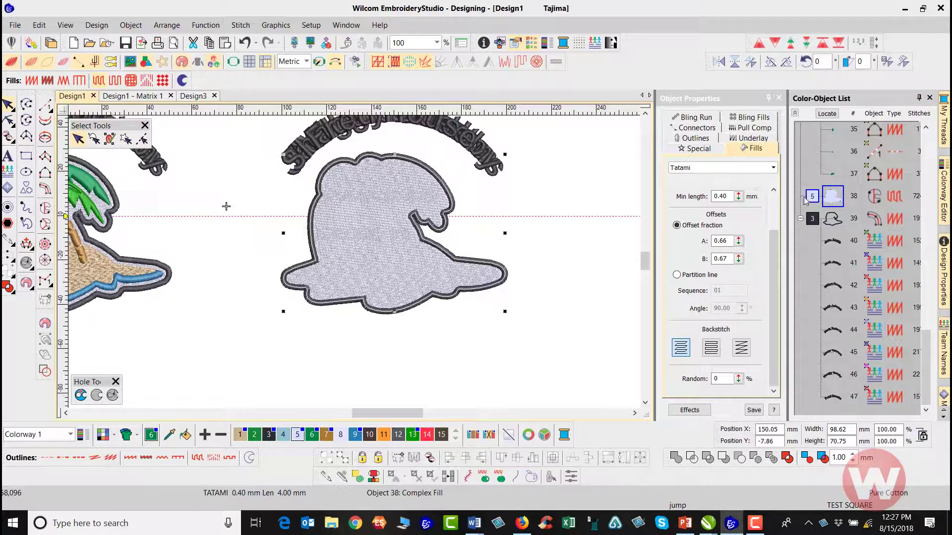
- Resequence the thread color 5 fill directly before the second island's tan sand object so it sits behind the artwork
{"action": "left_click_drag", "start_coordinate": [922, 354], "coordinate": [925, 311]}
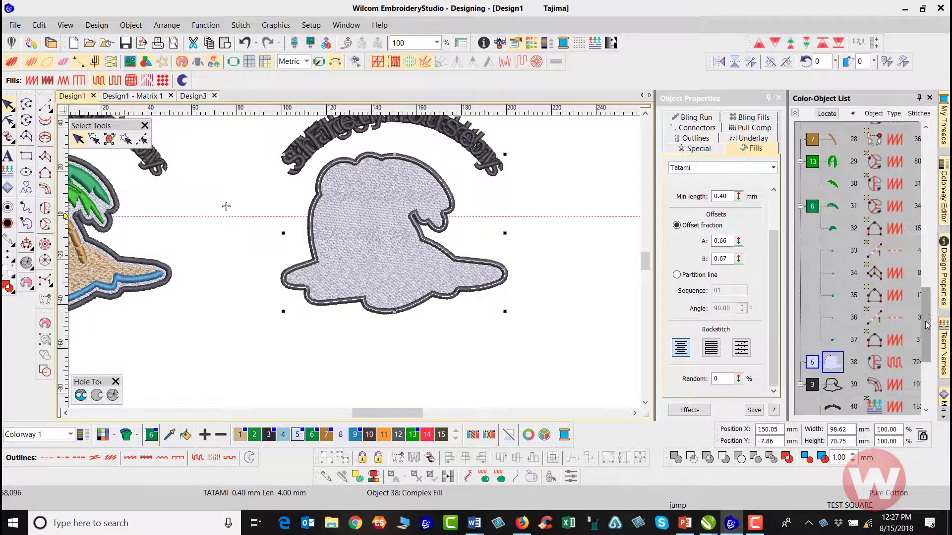
{"action": "scroll", "coordinate": [926, 321], "scroll_direction": "up", "scroll_amount": 1}
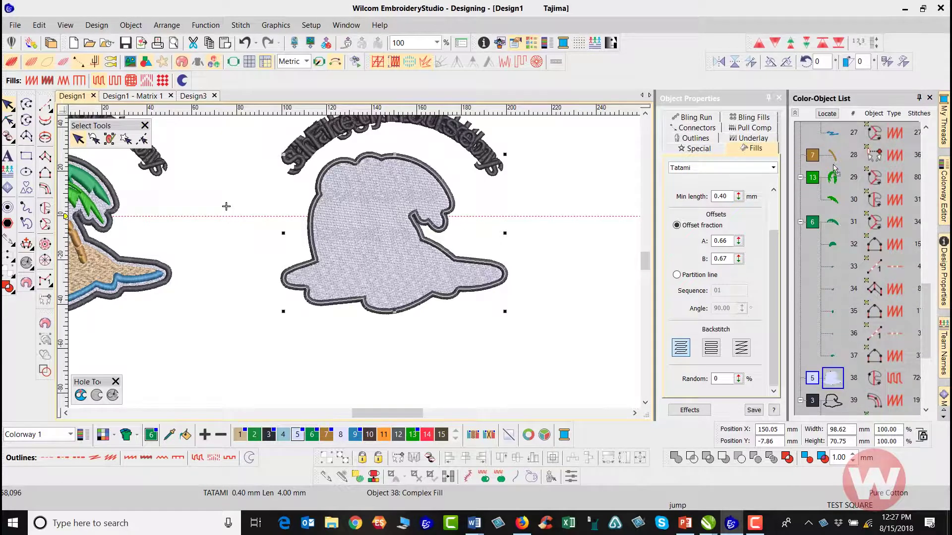
{"action": "scroll", "coordinate": [830, 130], "scroll_direction": "up", "scroll_amount": 3}
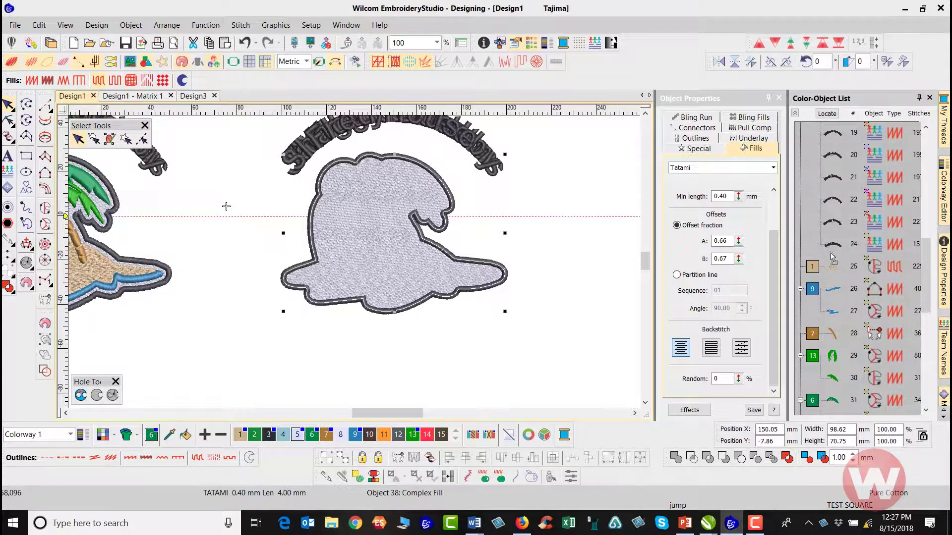
{"action": "left_click_drag", "start_coordinate": [833, 258], "coordinate": [834, 259]}
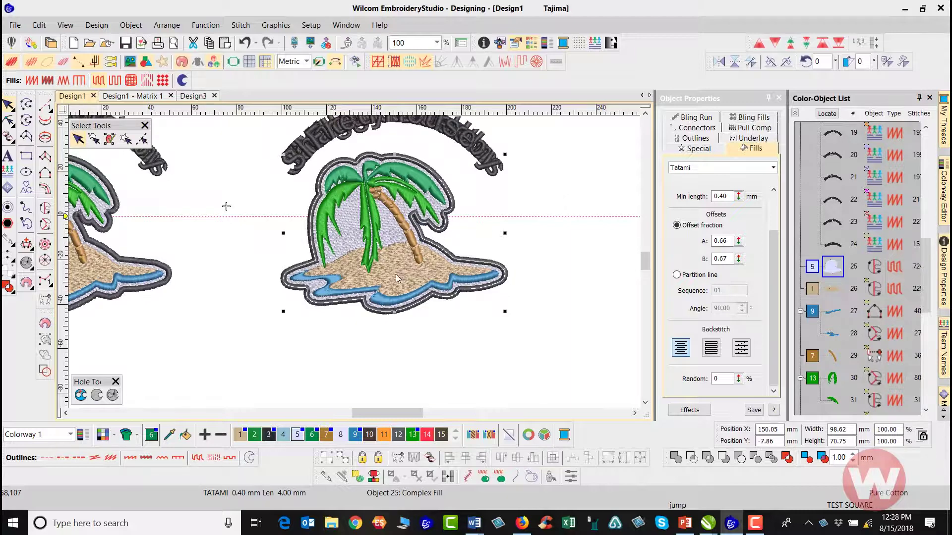
{"action": "scroll", "coordinate": [396, 275], "scroll_direction": "up", "scroll_amount": 1}
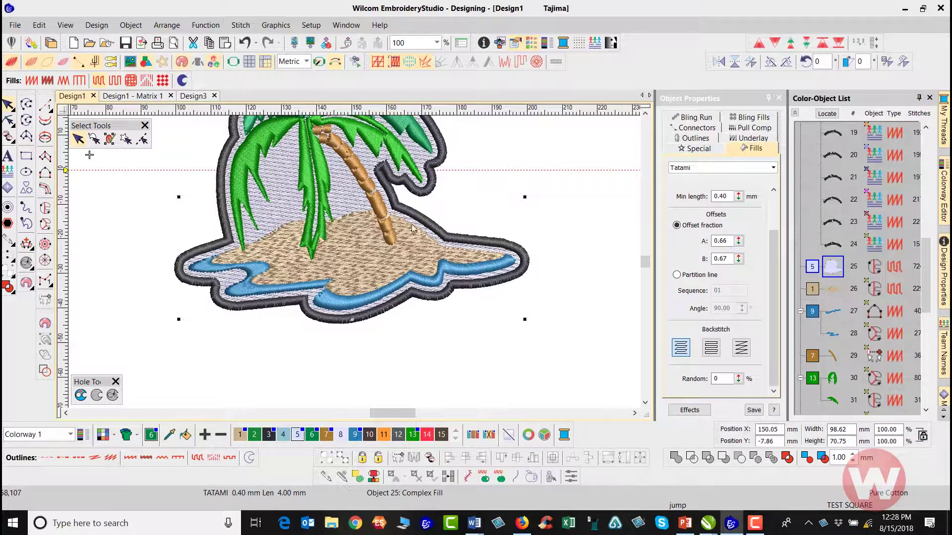
{"action": "scroll", "coordinate": [303, 228], "scroll_direction": "down", "scroll_amount": 1}
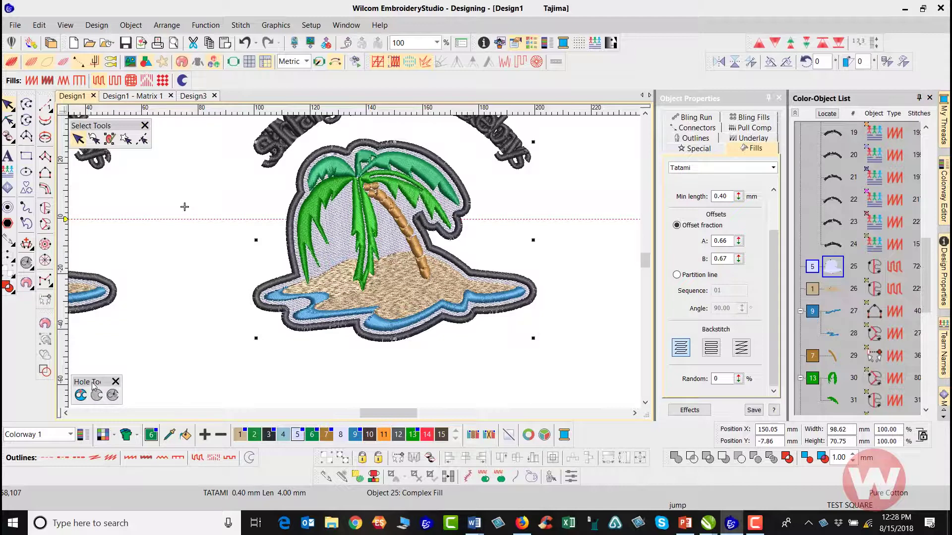
- Start digitizing a hole in the background fill, placing boundary points along the sand's lower edge from the left end past the central wave notch
{"action": "left_click_drag", "start_coordinate": [93, 383], "coordinate": [110, 352]}
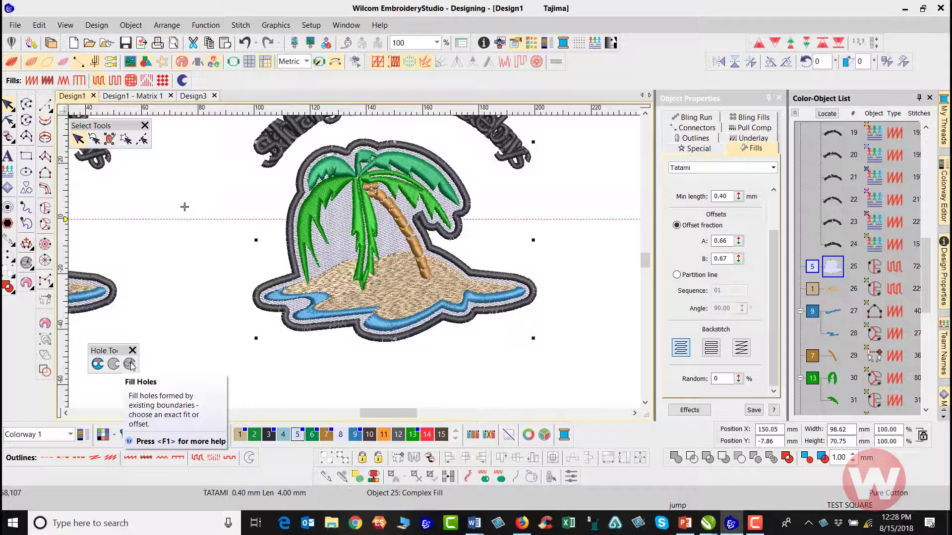
{"action": "left_click", "coordinate": [96, 365]}
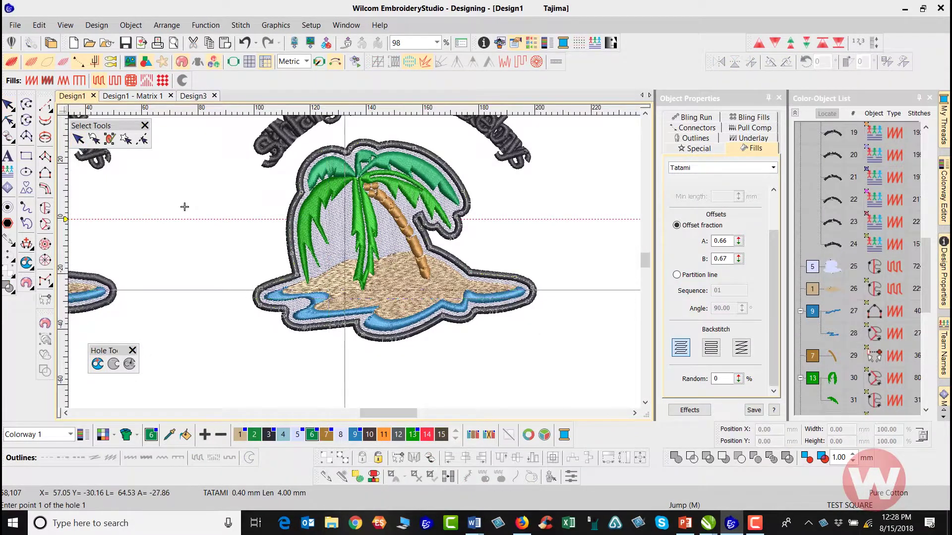
{"action": "scroll", "coordinate": [328, 257], "scroll_direction": "up", "scroll_amount": 1}
{"action": "left_click", "coordinate": [264, 268]}
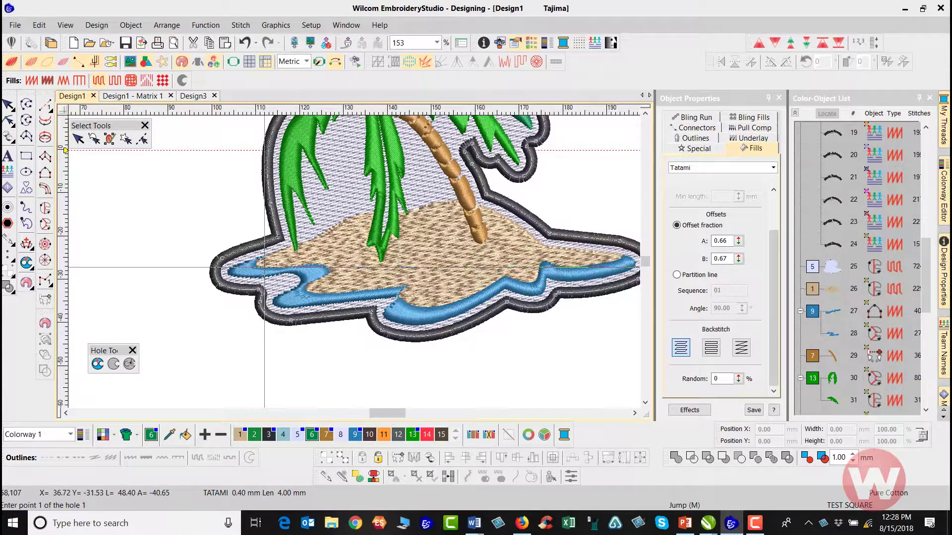
{"action": "left_click", "coordinate": [298, 268]}
{"action": "left_click", "coordinate": [310, 271]}
{"action": "left_click", "coordinate": [329, 271]}
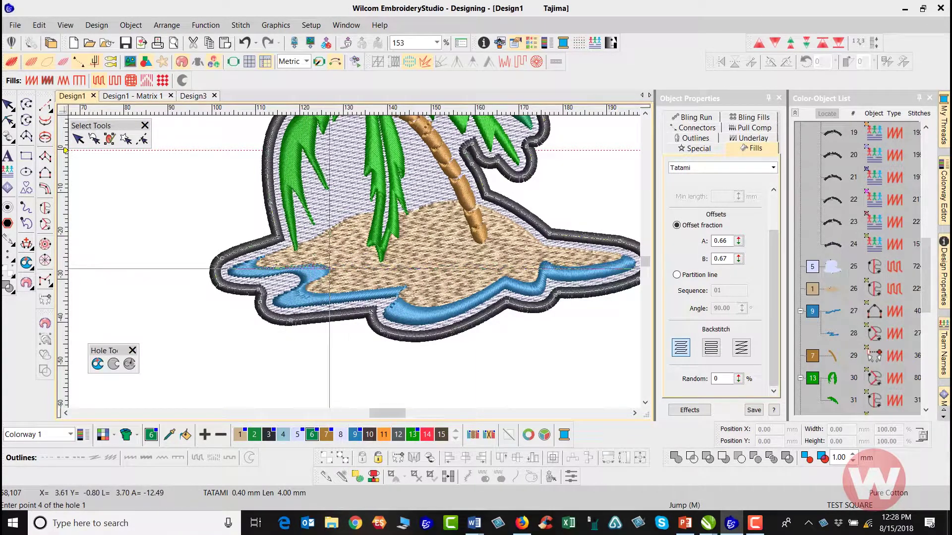
{"action": "left_click", "coordinate": [324, 278]}
{"action": "left_click", "coordinate": [318, 283]}
{"action": "left_click", "coordinate": [314, 287]}
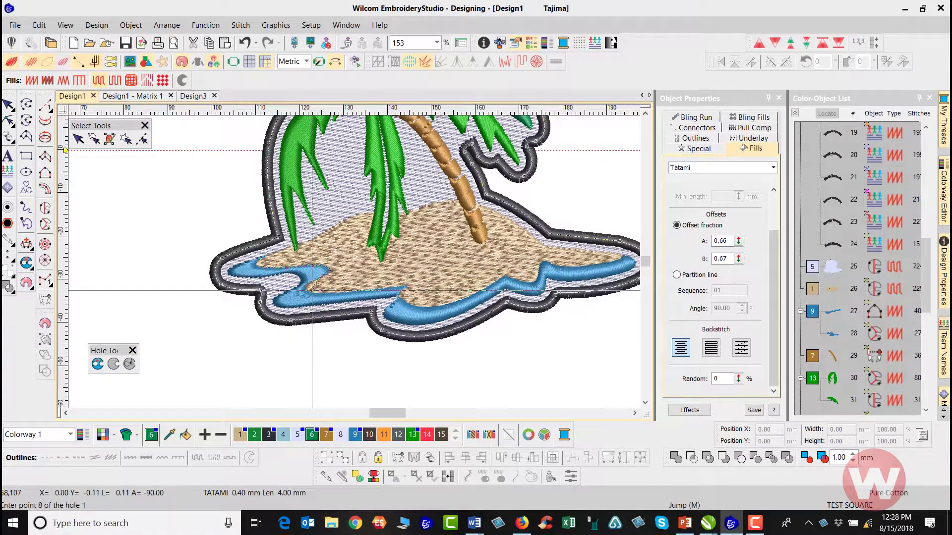
{"action": "left_click", "coordinate": [320, 292]}
{"action": "left_click", "coordinate": [353, 291]}
{"action": "left_click", "coordinate": [385, 290]}
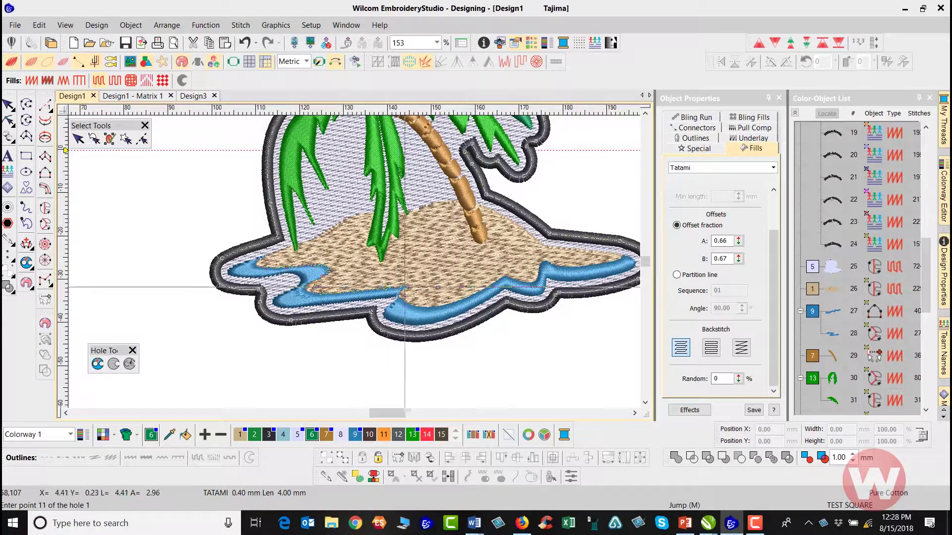
{"action": "left_click", "coordinate": [407, 288]}
{"action": "left_click", "coordinate": [413, 294]}
{"action": "left_click", "coordinate": [420, 304]}
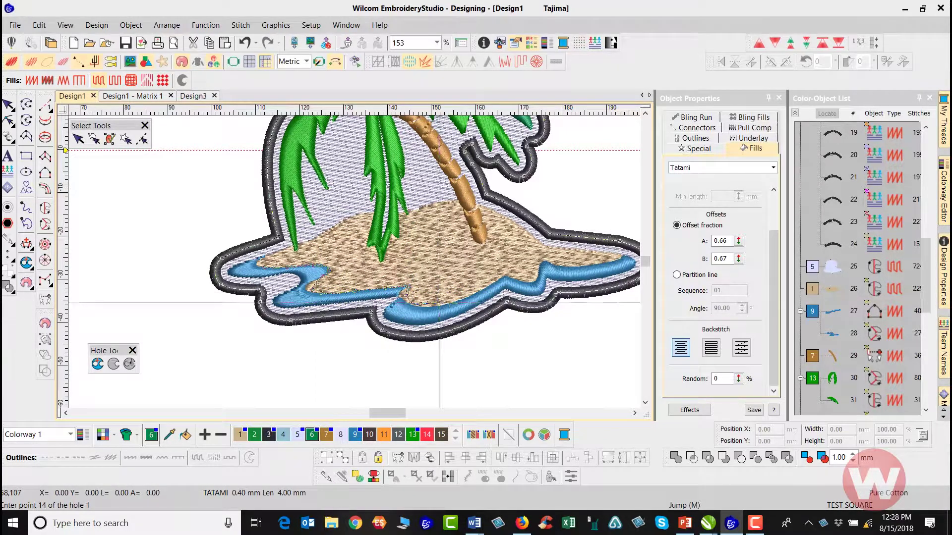
- Continue the hole boundary along the sand's lower right edge, following the blue water up to the sand's right tip
{"action": "left_click", "coordinate": [441, 303]}
{"action": "left_click", "coordinate": [473, 293]}
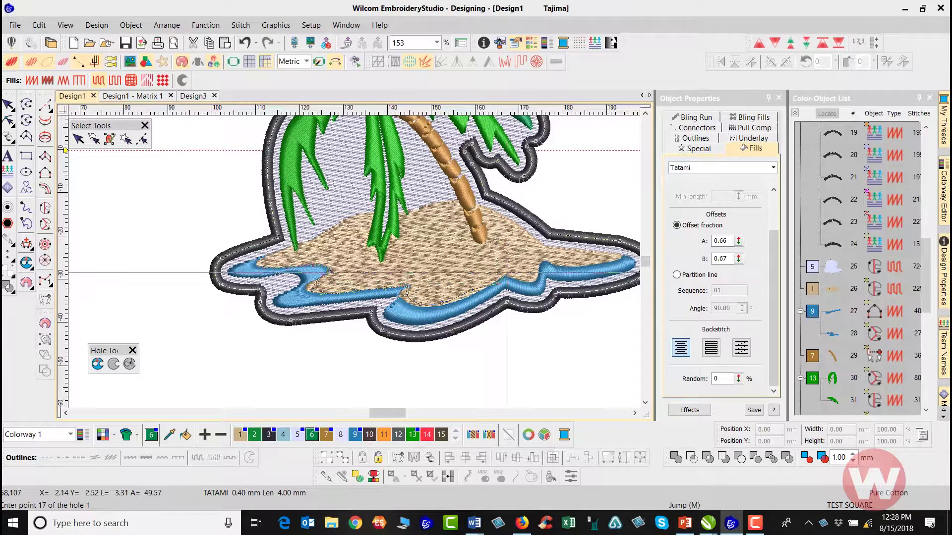
{"action": "left_click", "coordinate": [505, 275]}
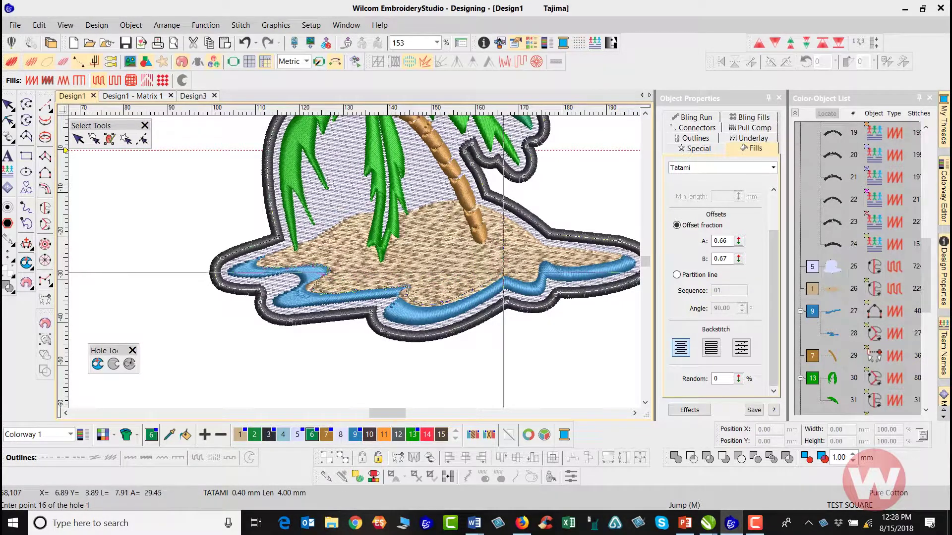
{"action": "left_click", "coordinate": [502, 273]}
{"action": "left_click", "coordinate": [518, 275]}
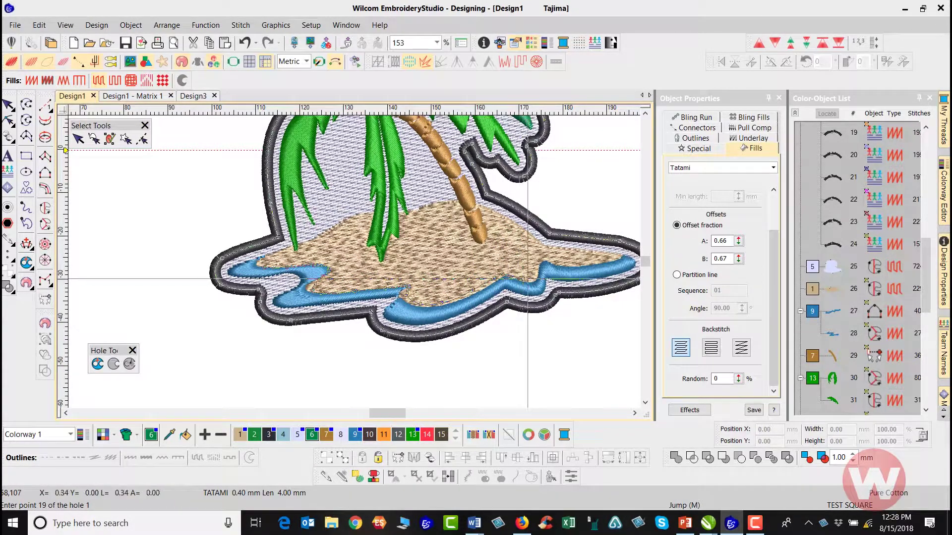
{"action": "left_click", "coordinate": [528, 277]}
{"action": "left_click", "coordinate": [536, 278]}
{"action": "left_click", "coordinate": [540, 272]}
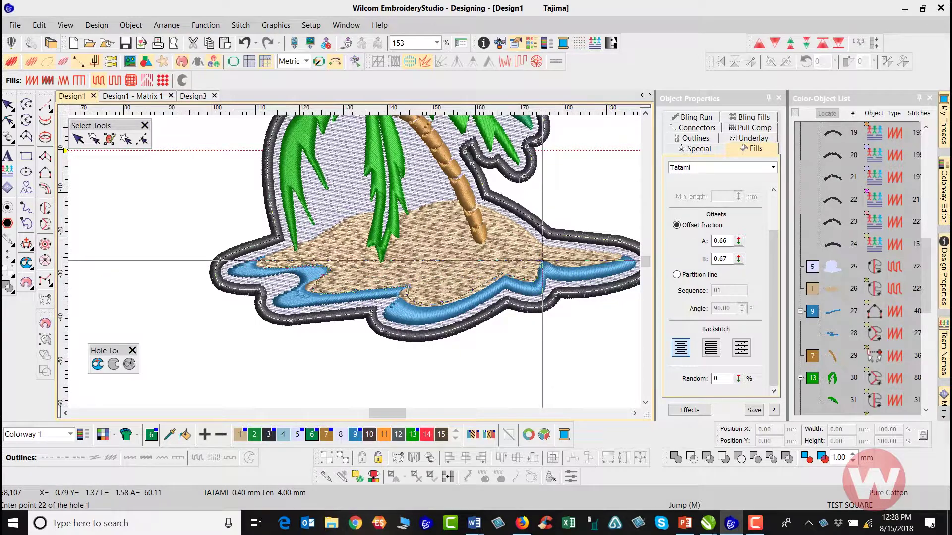
{"action": "left_click", "coordinate": [548, 264]}
{"action": "left_click", "coordinate": [560, 262]}
{"action": "left_click", "coordinate": [575, 267]}
{"action": "left_click", "coordinate": [593, 263]}
{"action": "left_click", "coordinate": [598, 261]}
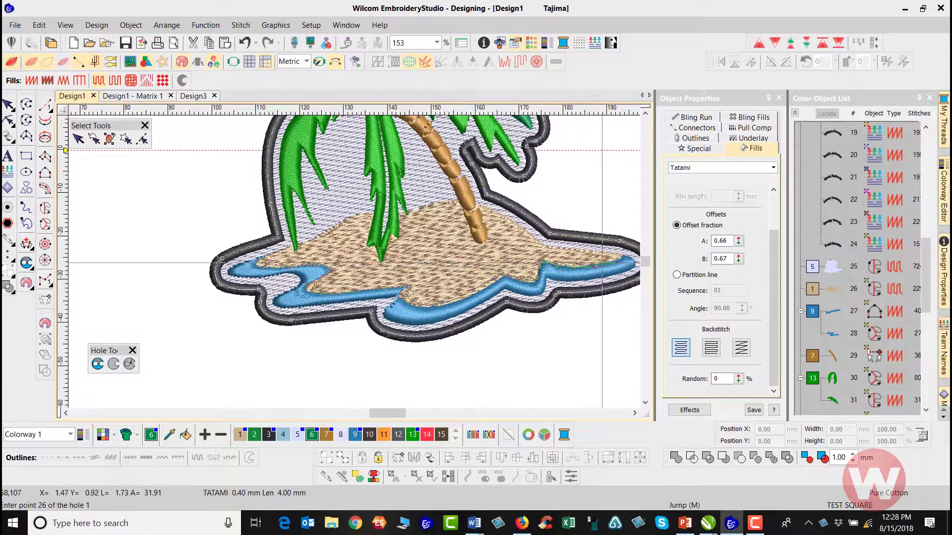
- Bring the hole boundary back along the sand's upper right slope and across the base of the palm trunk
{"action": "left_click", "coordinate": [585, 259]}
{"action": "left_click", "coordinate": [539, 251]}
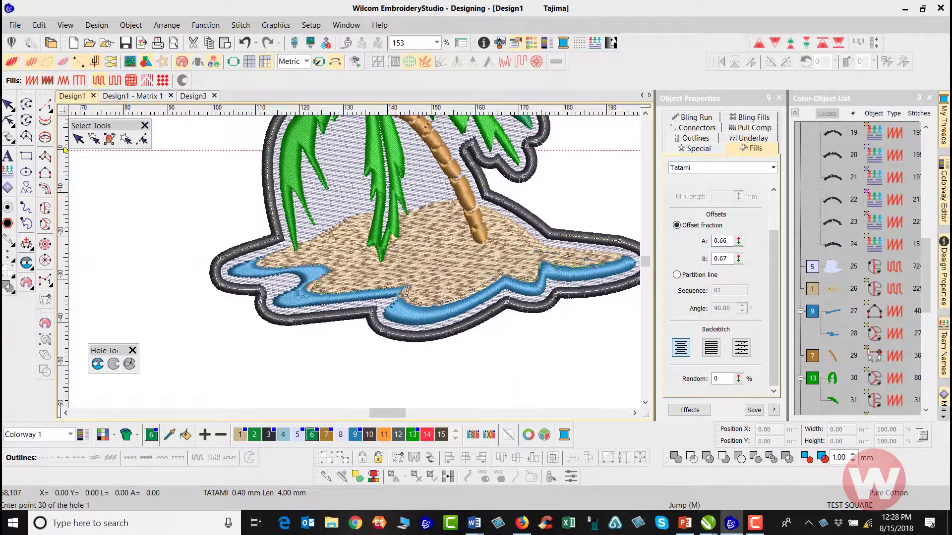
{"action": "left_click", "coordinate": [506, 226]}
{"action": "left_click", "coordinate": [475, 213]}
{"action": "left_click", "coordinate": [449, 213]}
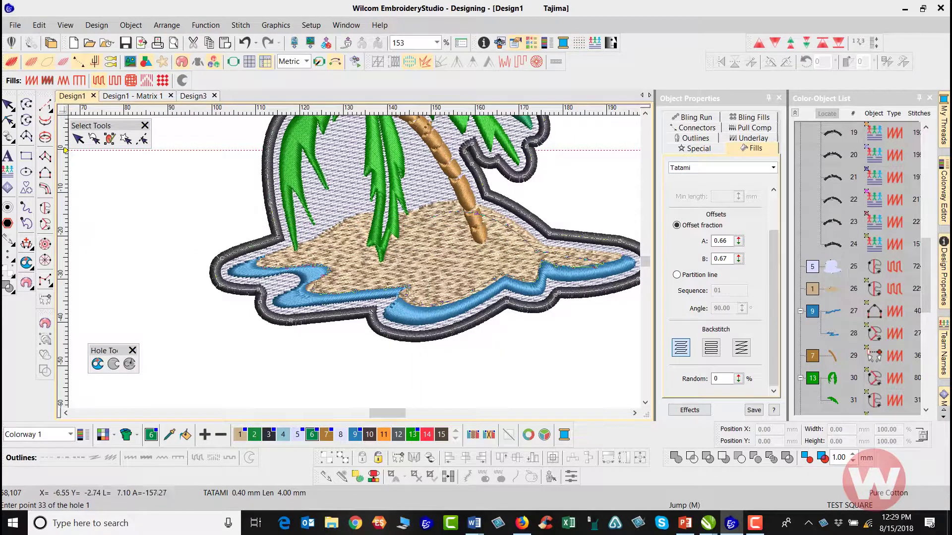
- Carry the hole boundary around the central hanging palm frond, going down its right edge, around the tip and back up its left edge
{"action": "left_click", "coordinate": [405, 224]}
{"action": "left_click", "coordinate": [402, 234]}
{"action": "left_click", "coordinate": [399, 246]}
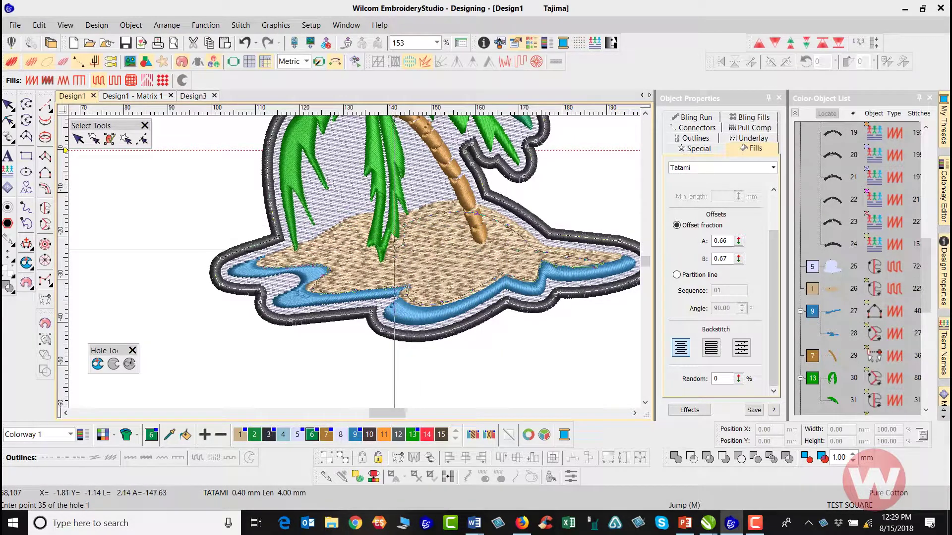
{"action": "left_click", "coordinate": [395, 251]}
{"action": "left_click", "coordinate": [375, 270]}
{"action": "left_click", "coordinate": [371, 259]}
{"action": "left_click", "coordinate": [360, 246]}
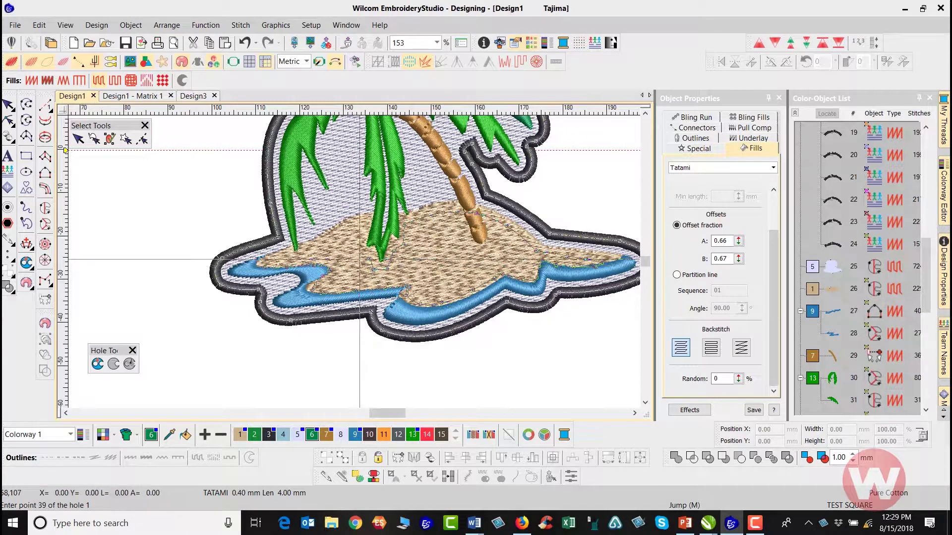
{"action": "left_click", "coordinate": [359, 240]}
{"action": "left_click", "coordinate": [359, 232]}
{"action": "left_click", "coordinate": [360, 226]}
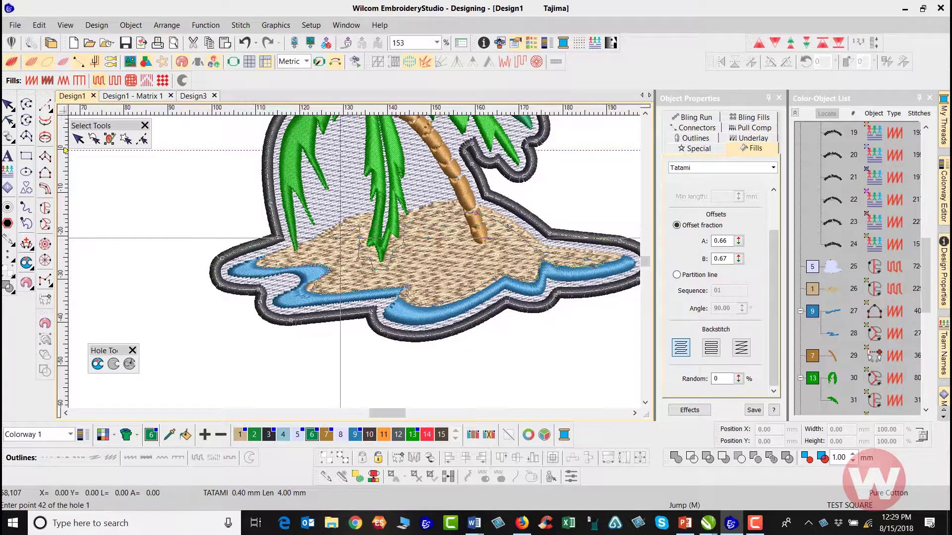
- Continue the hole boundary down the sand's upper left slope to its left end and complete the hole
{"action": "left_click", "coordinate": [335, 238]}
{"action": "left_click", "coordinate": [302, 253]}
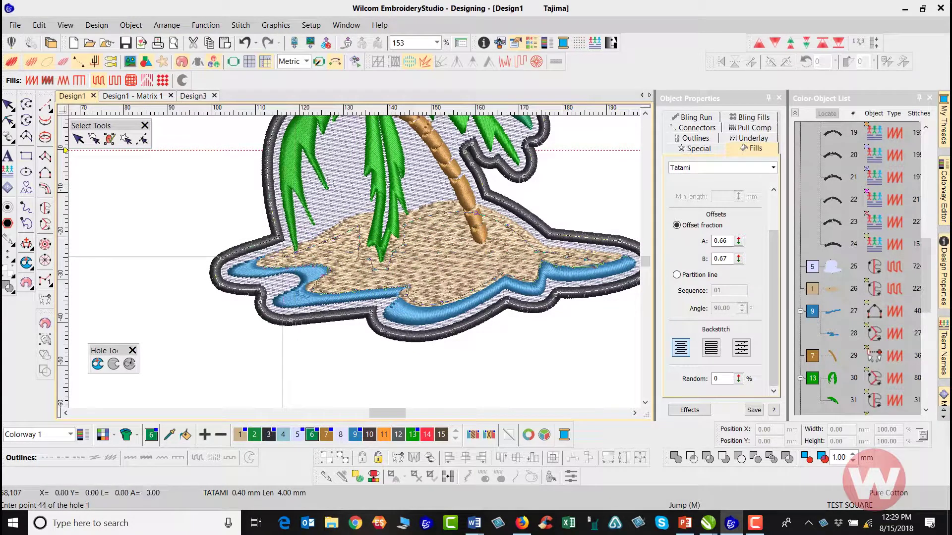
{"action": "left_click", "coordinate": [272, 259]}
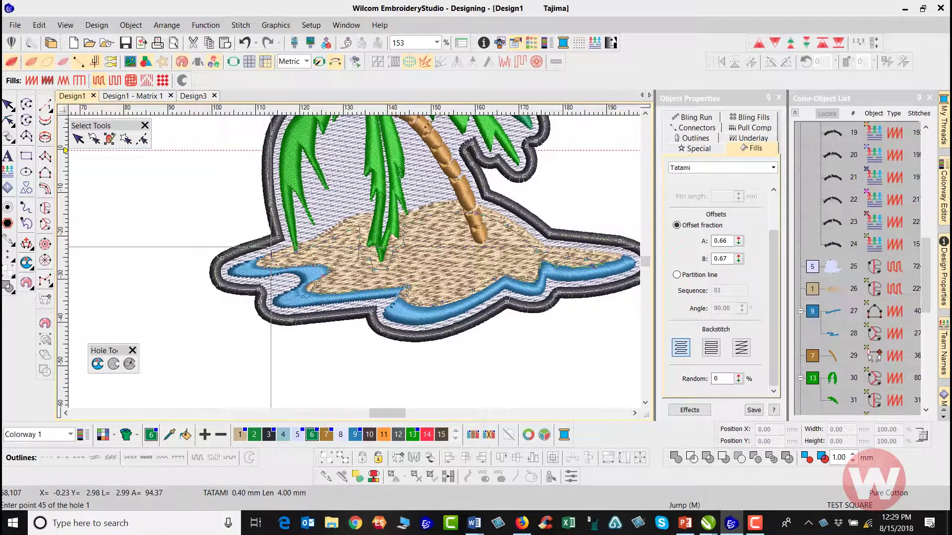
{"action": "key", "text": "Return"}
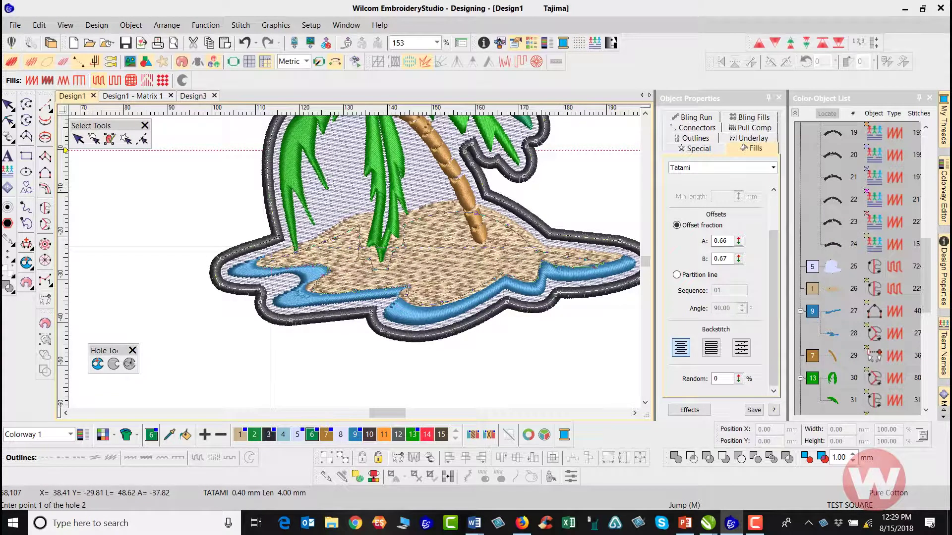
- Move the background fill out between the two islands to inspect its hole, and undo the move
{"action": "scroll", "coordinate": [349, 213], "scroll_direction": "down", "scroll_amount": 2}
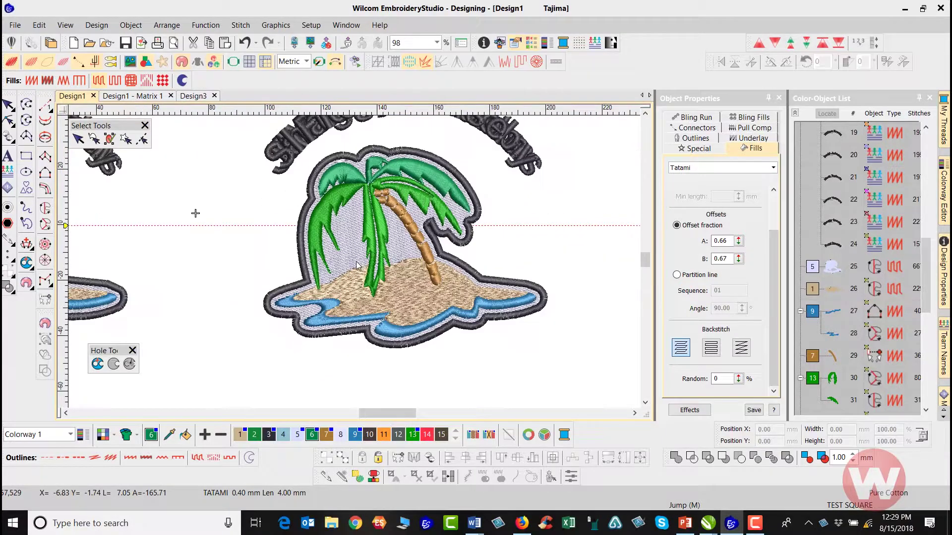
{"action": "scroll", "coordinate": [356, 265], "scroll_direction": "up", "scroll_amount": 1}
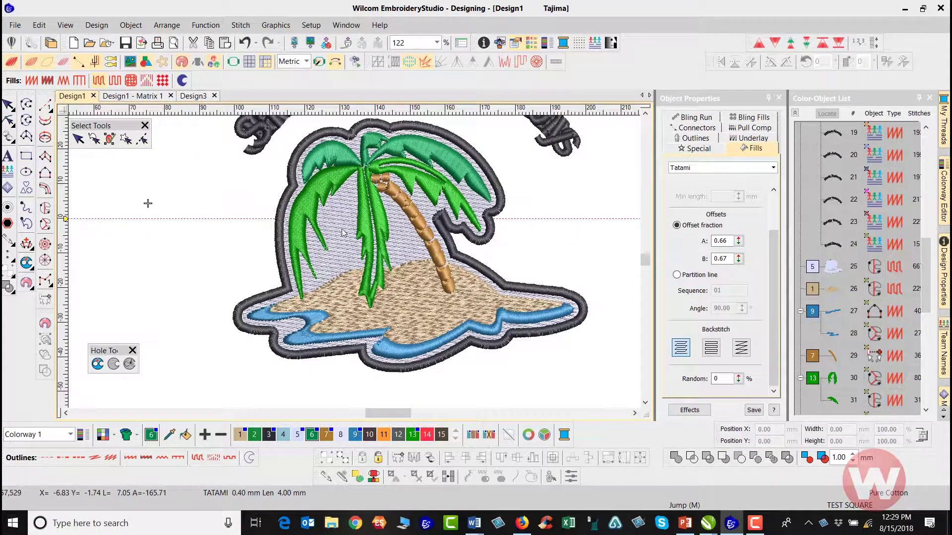
{"action": "left_click_drag", "start_coordinate": [344, 233], "coordinate": [156, 239]}
{"action": "scroll", "coordinate": [357, 266], "scroll_direction": "down", "scroll_amount": 1}
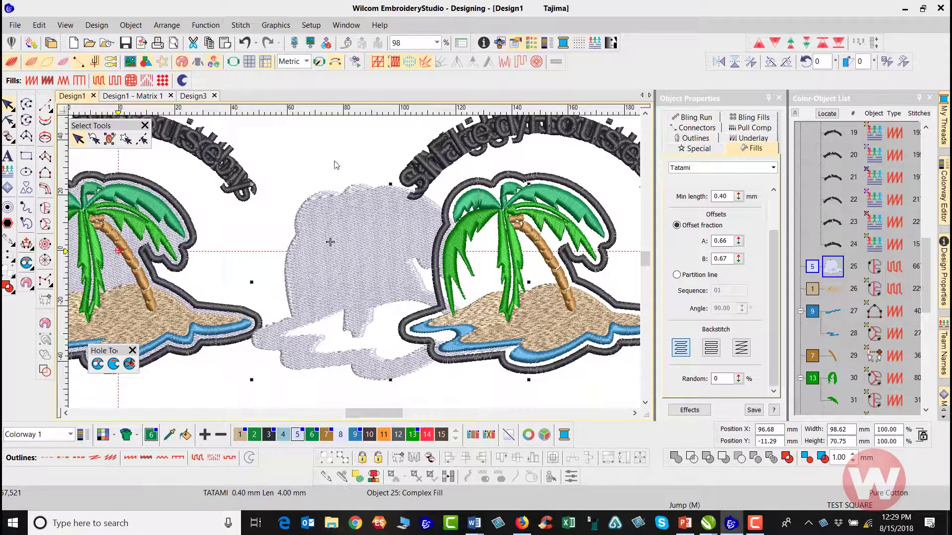
{"action": "key", "text": "ctrl+z"}
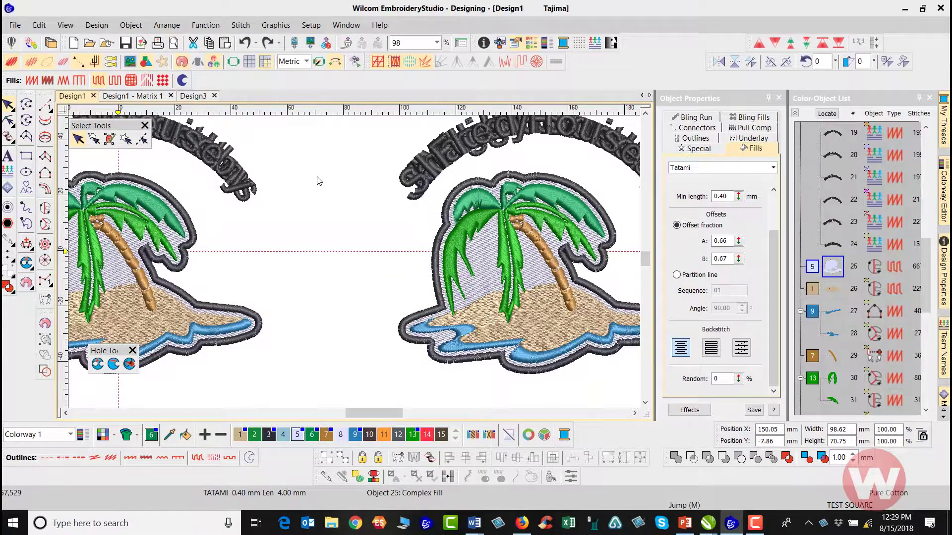
- Deselect the background fill and move the floating hole tools clear of the first island's artwork
{"action": "left_click", "coordinate": [318, 181]}
{"action": "key", "text": "c"}
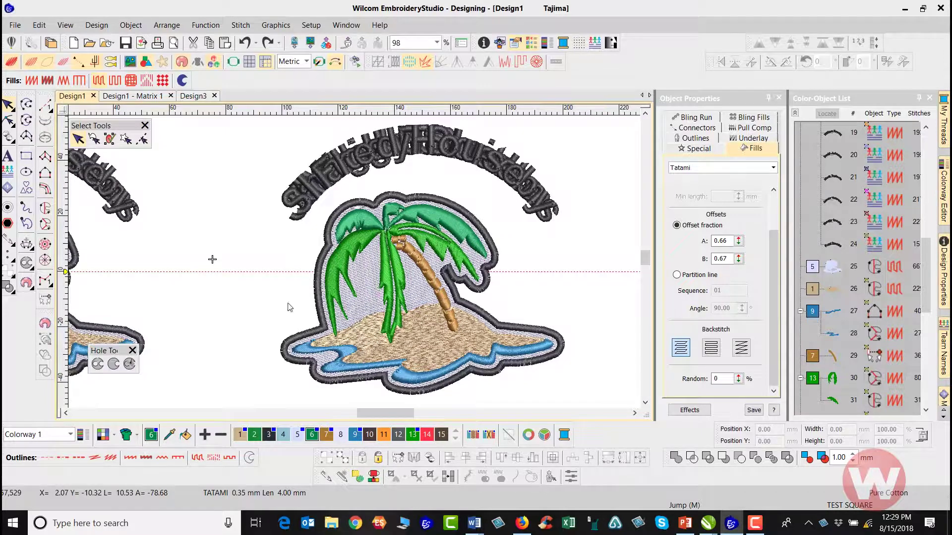
{"action": "left_click_drag", "start_coordinate": [117, 351], "coordinate": [100, 385]}
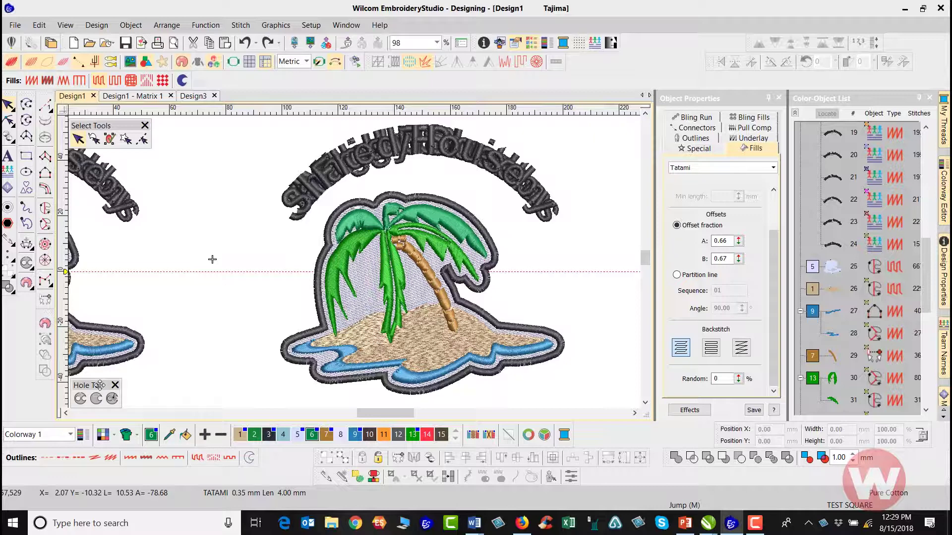